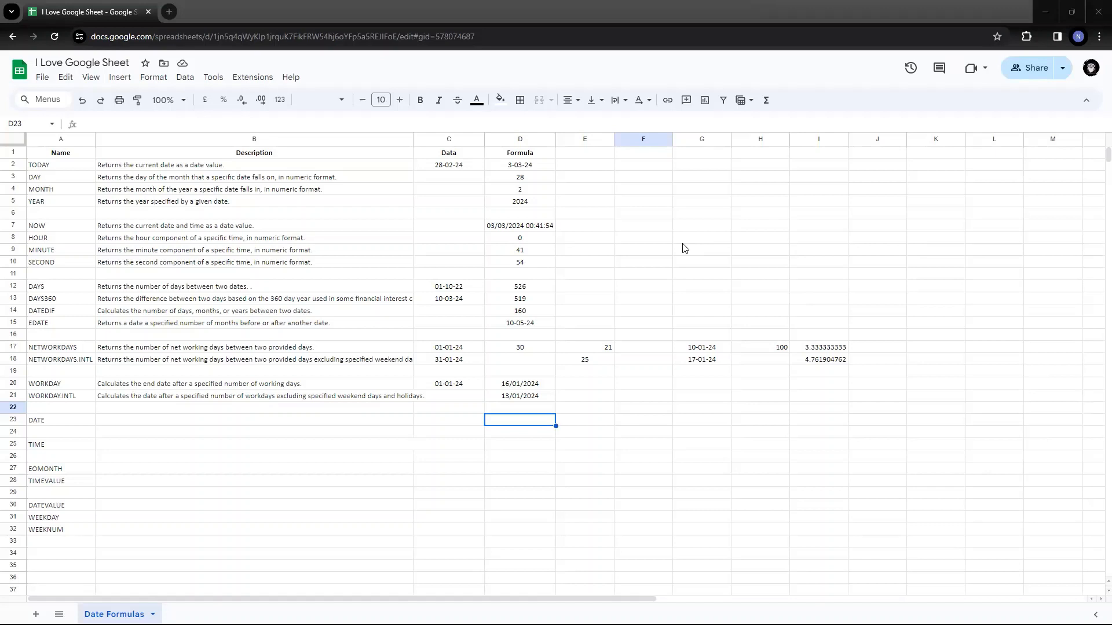
Step: Fill the DATE row's description in B23 with "Converts a provided year, month, and day into a date."
mouse_move(340, 424)
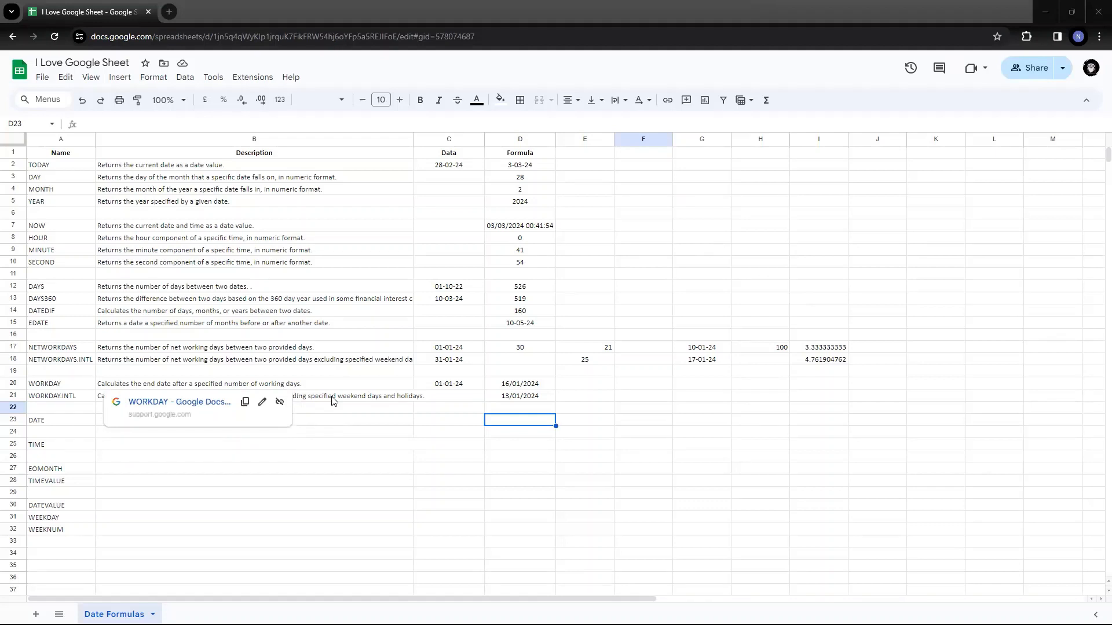
click(333, 400)
key(ctrl+c)
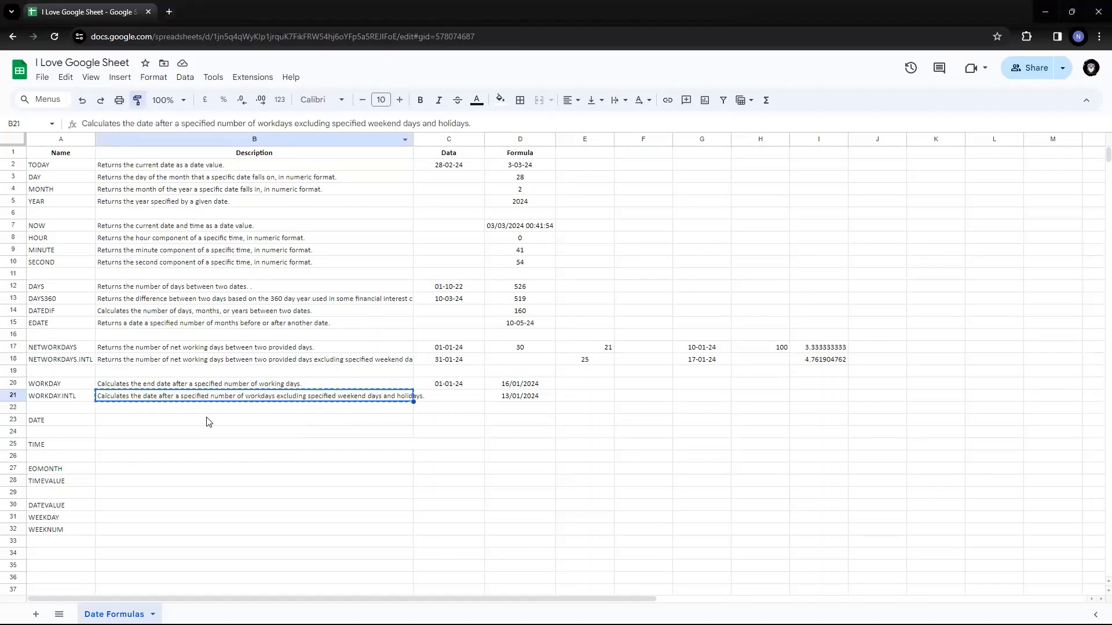
click(209, 422)
key(ctrl+v)
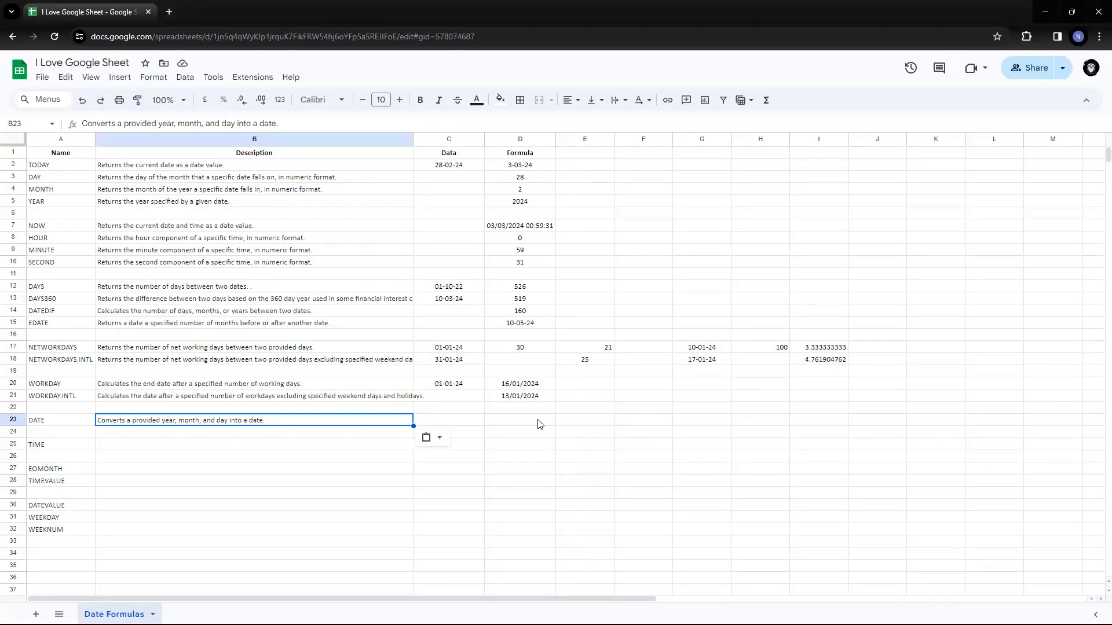
Step: Enter the year 2024 in cell C23 of the DATE row
click(538, 424)
key(Left)
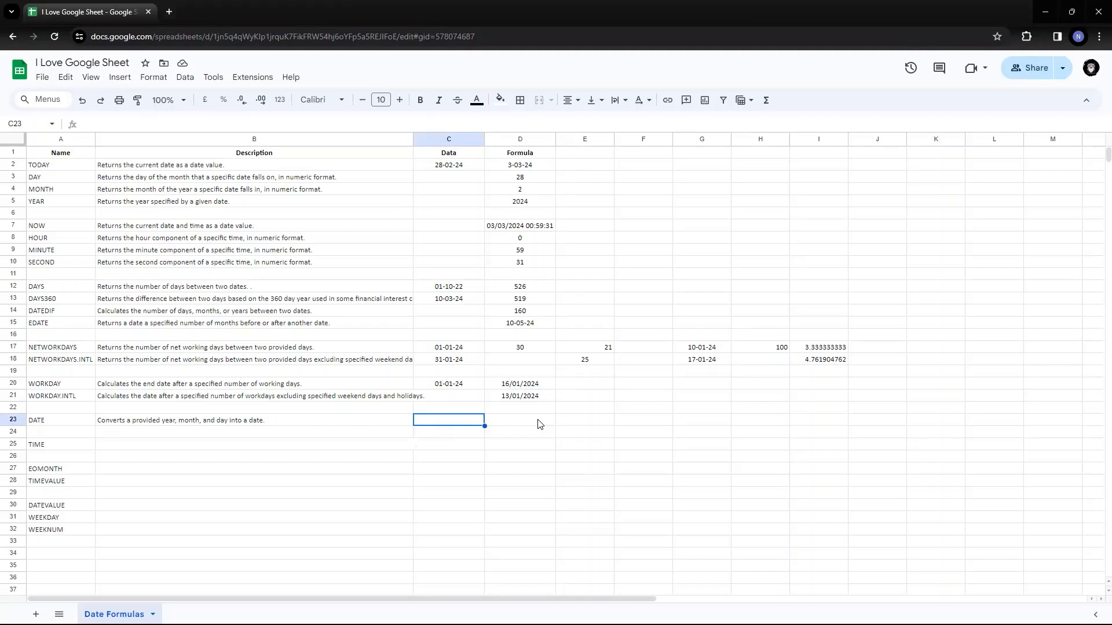
text(2021)
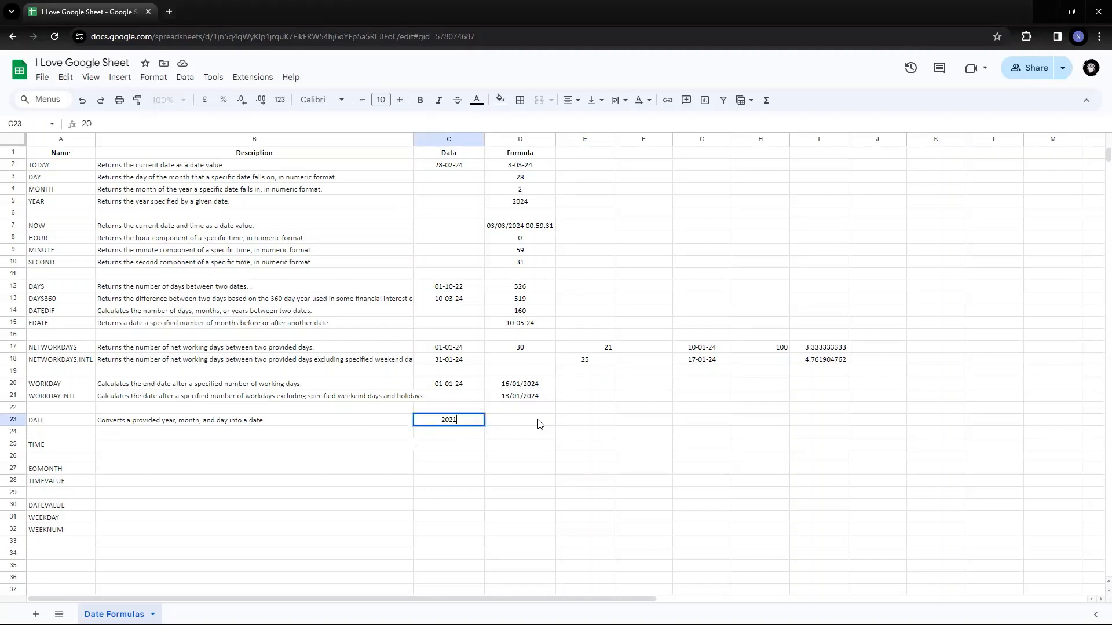
key(Delete)
text(2024)
key(Return)
key(Up)
key(Right)
key(Left)
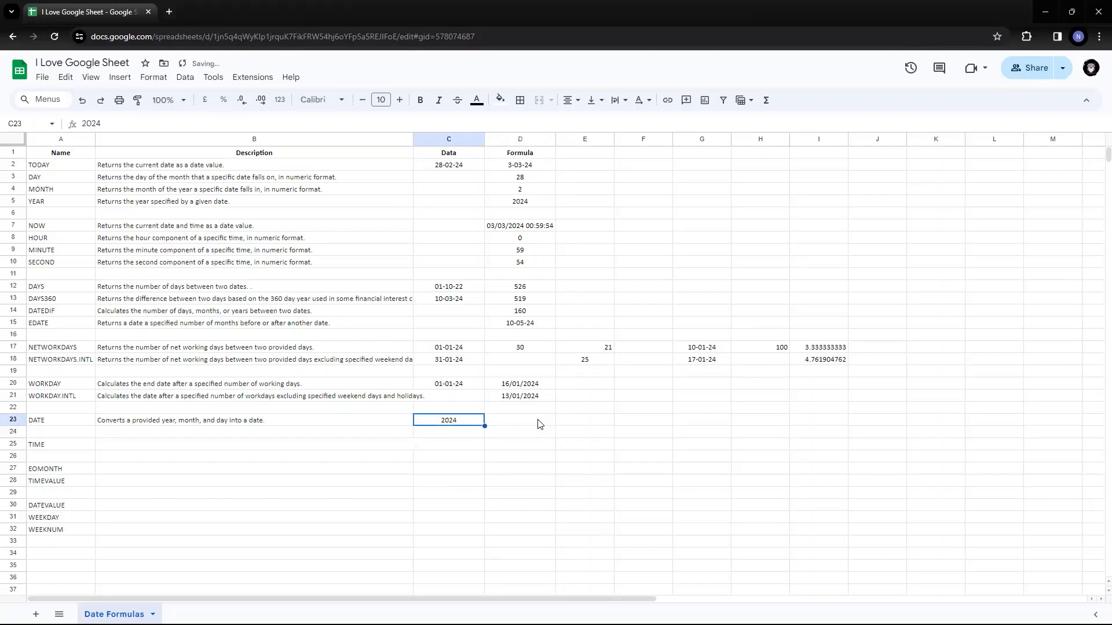
Step: Enter the month 12 in D23 and the day 10 in E23
click(538, 425)
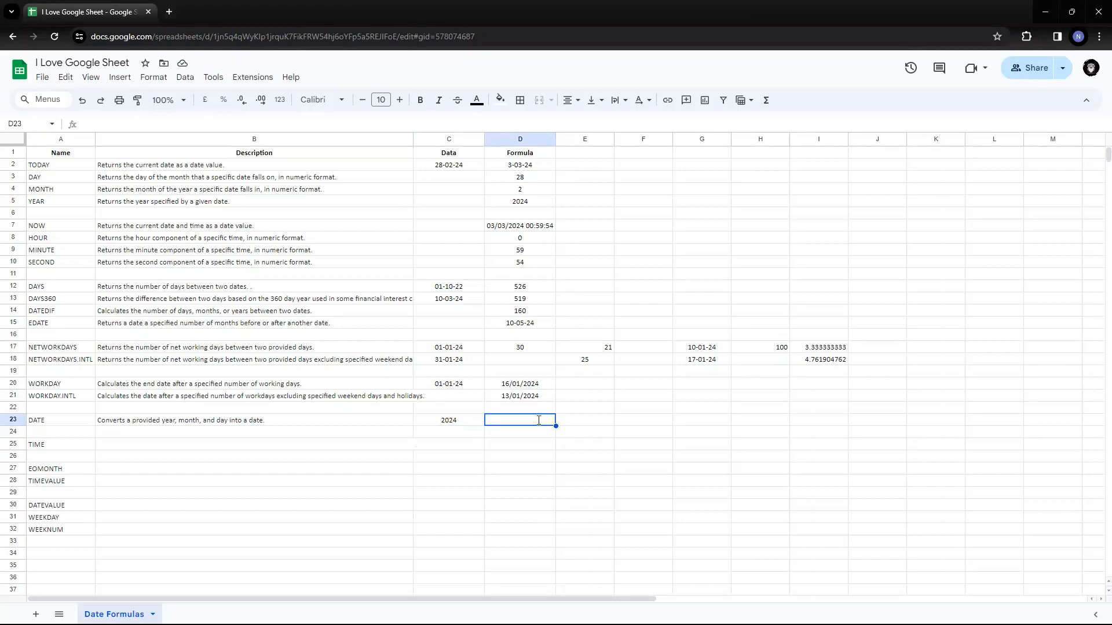
text(12)
key(Tab)
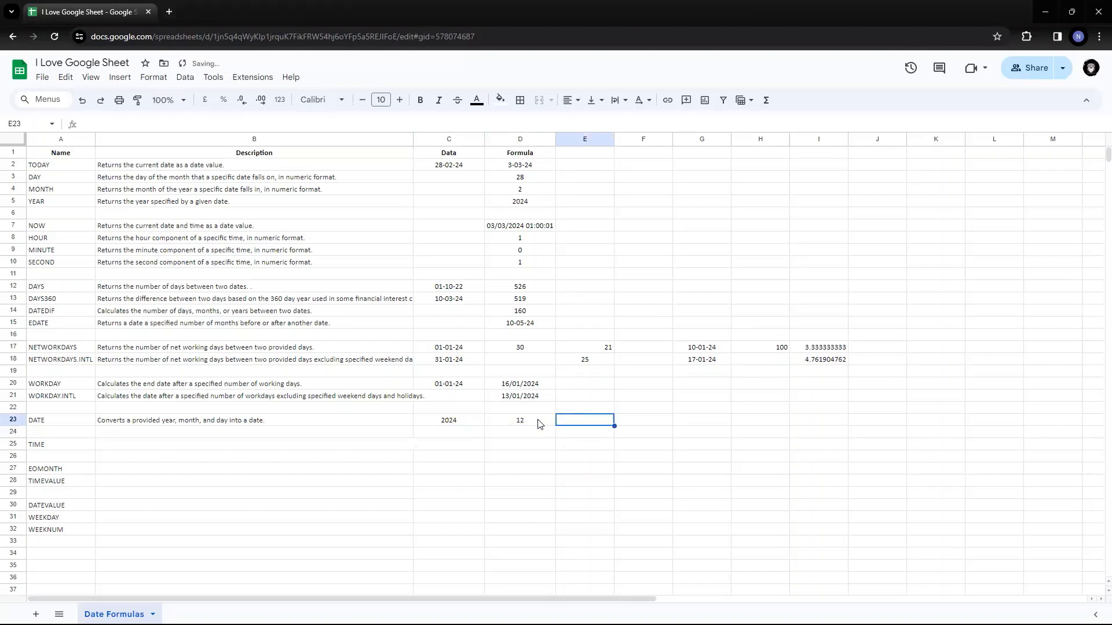
text(10)
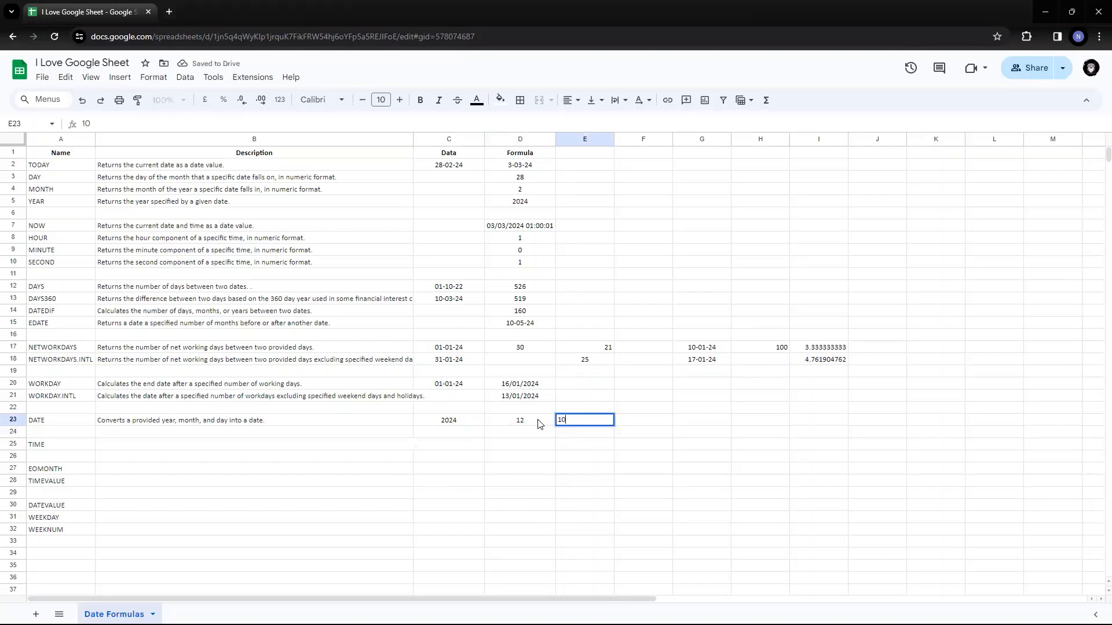
key(Tab)
Step: Review the year, month and day values across C23:E23 of the DATE row
key(Left)
key(Left)
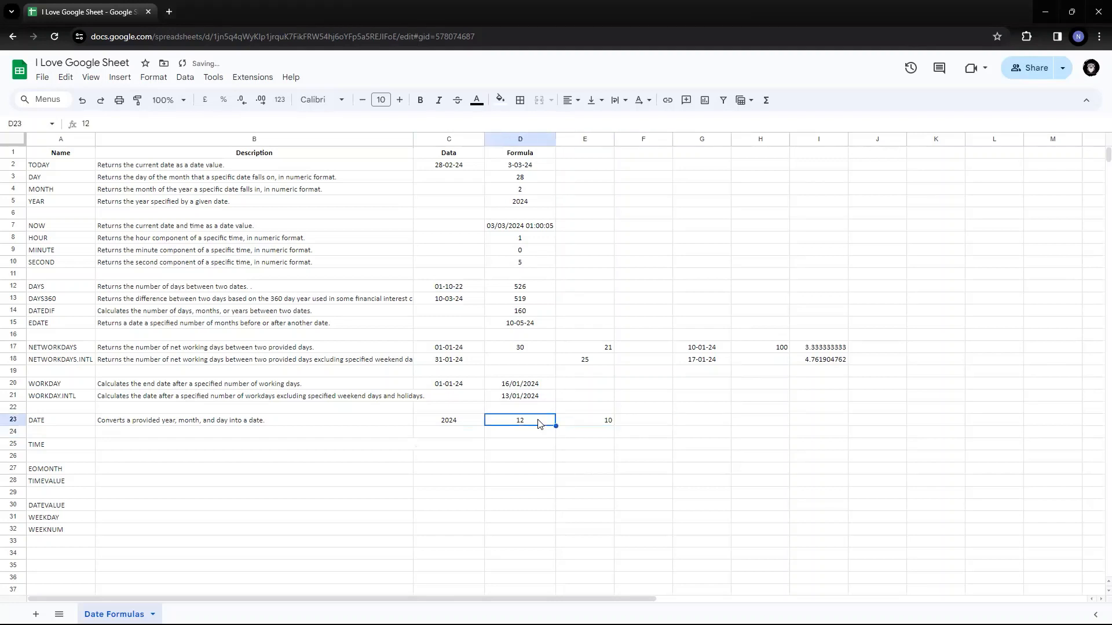
key(Left)
key(shift+Right)
key(shift+Right)
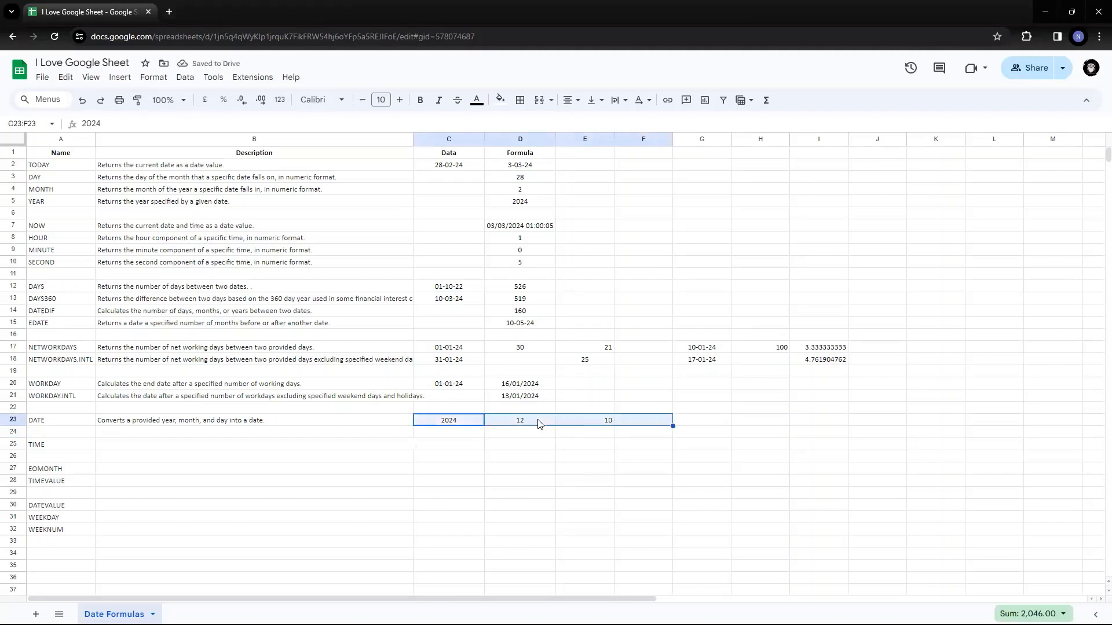
key(Left)
key(Right)
key(Right)
key(Right)
key(Right)
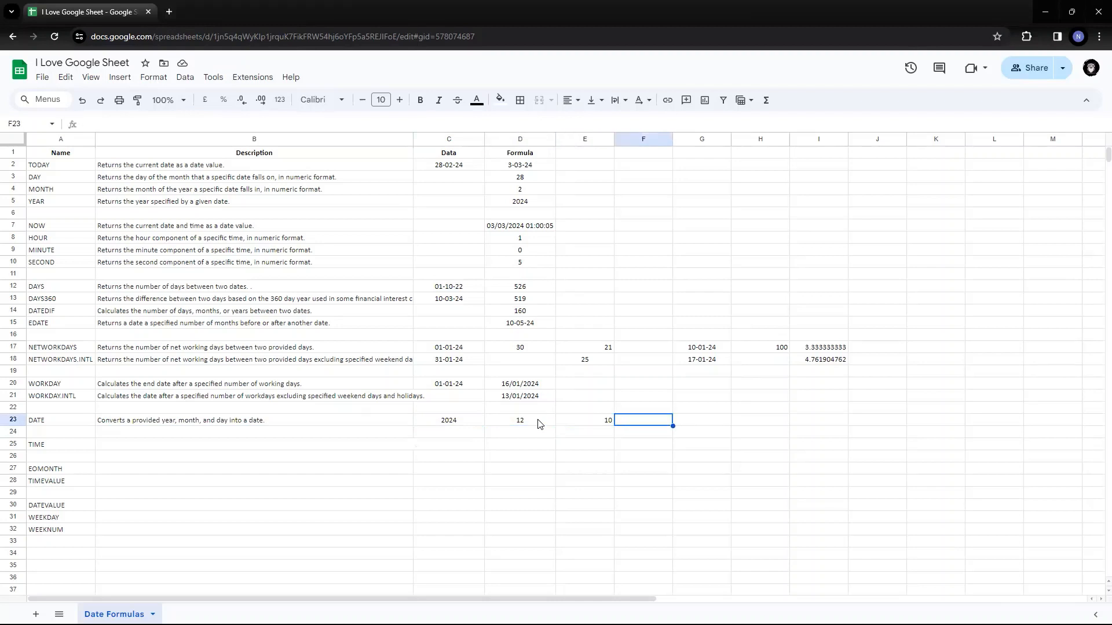
key(Left)
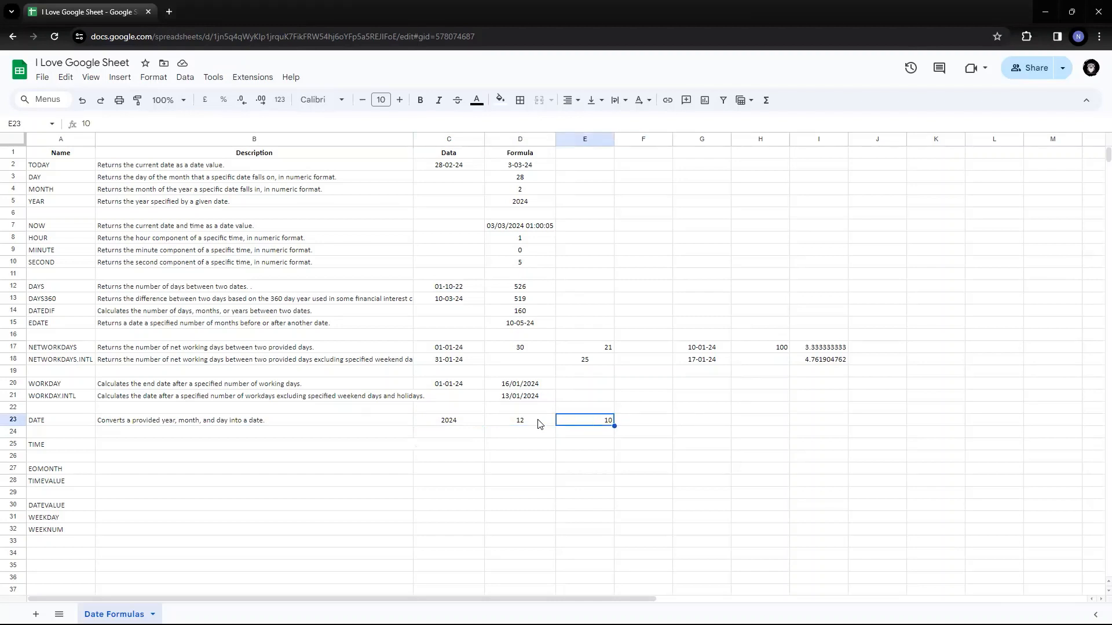
key(Left)
key(Left)
key(Right)
key(Right)
Step: Enter the formula =date(C23,D23,E23) in F23 to combine the year, month and day
key(Right)
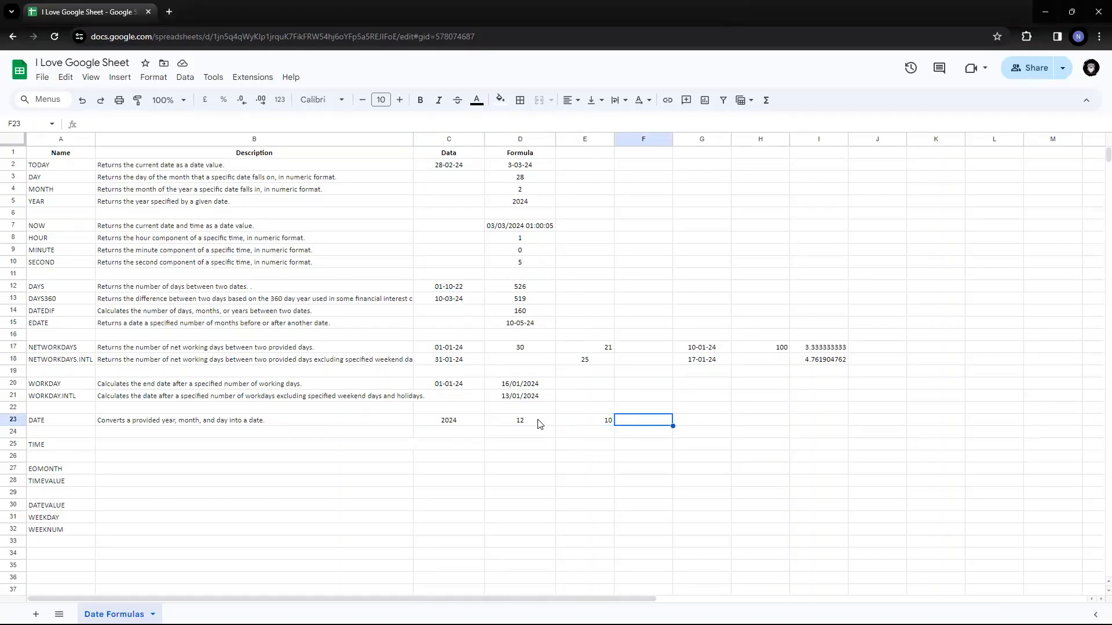
text(=)
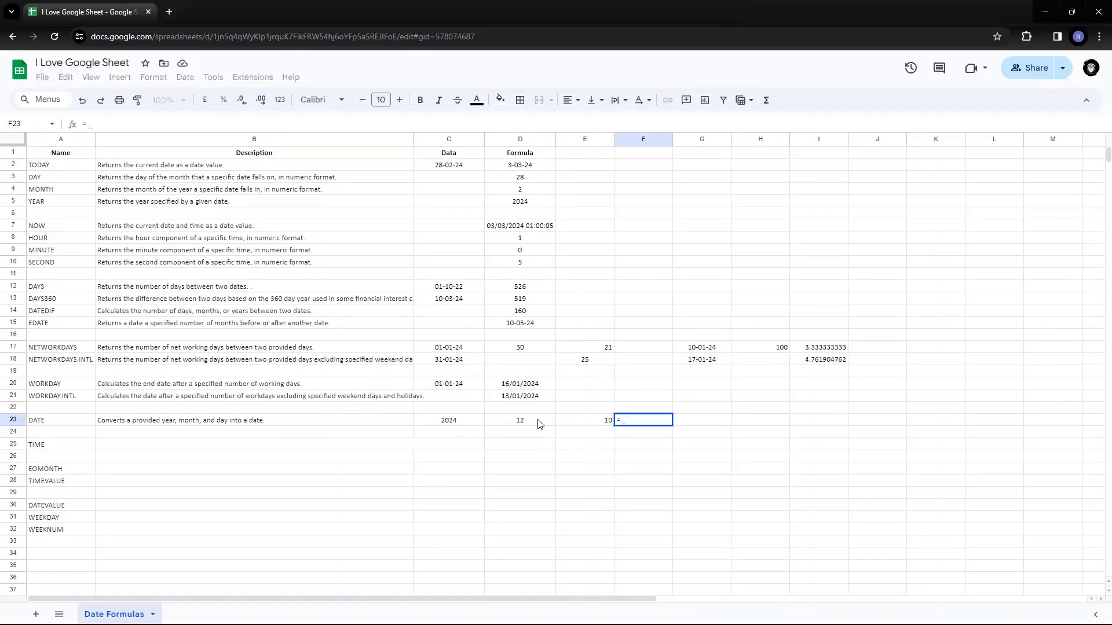
text(date)
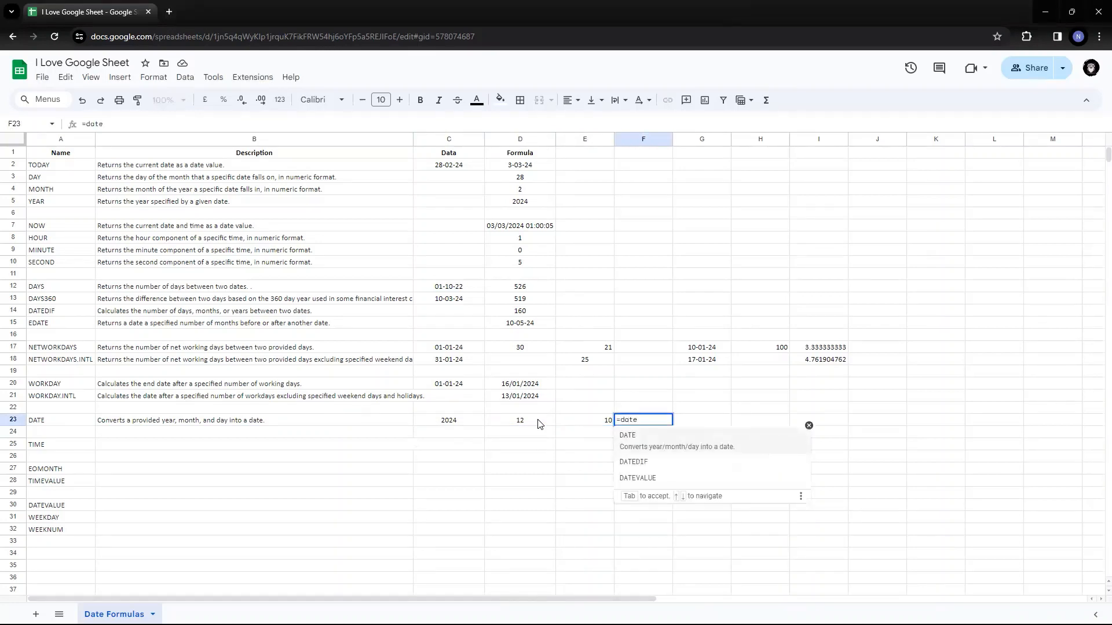
text(()
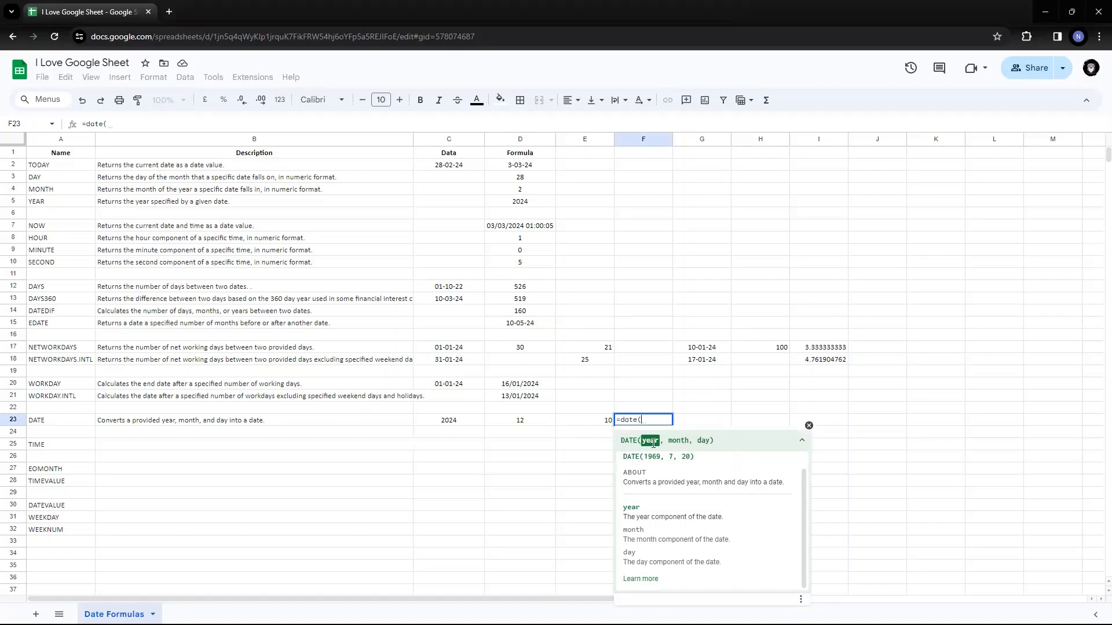
click(458, 427)
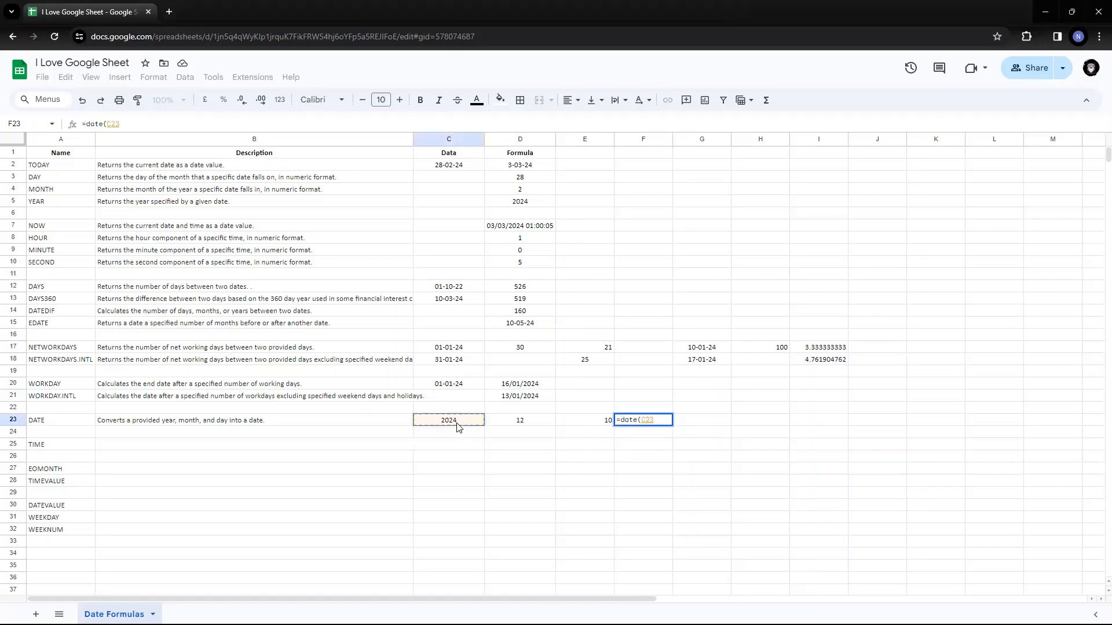
text(,)
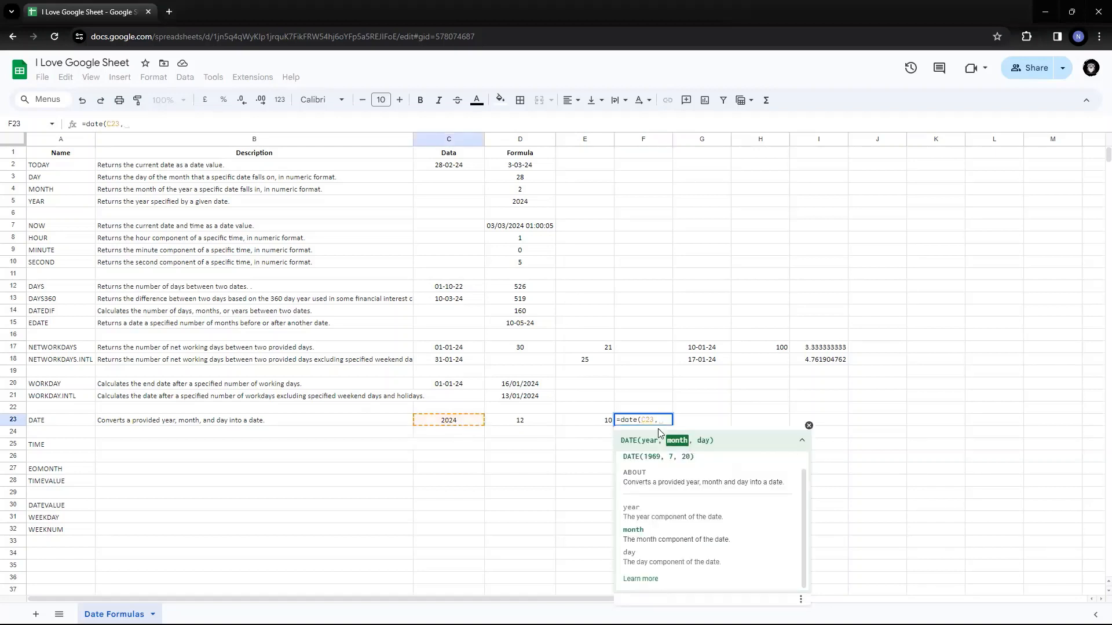
click(527, 423)
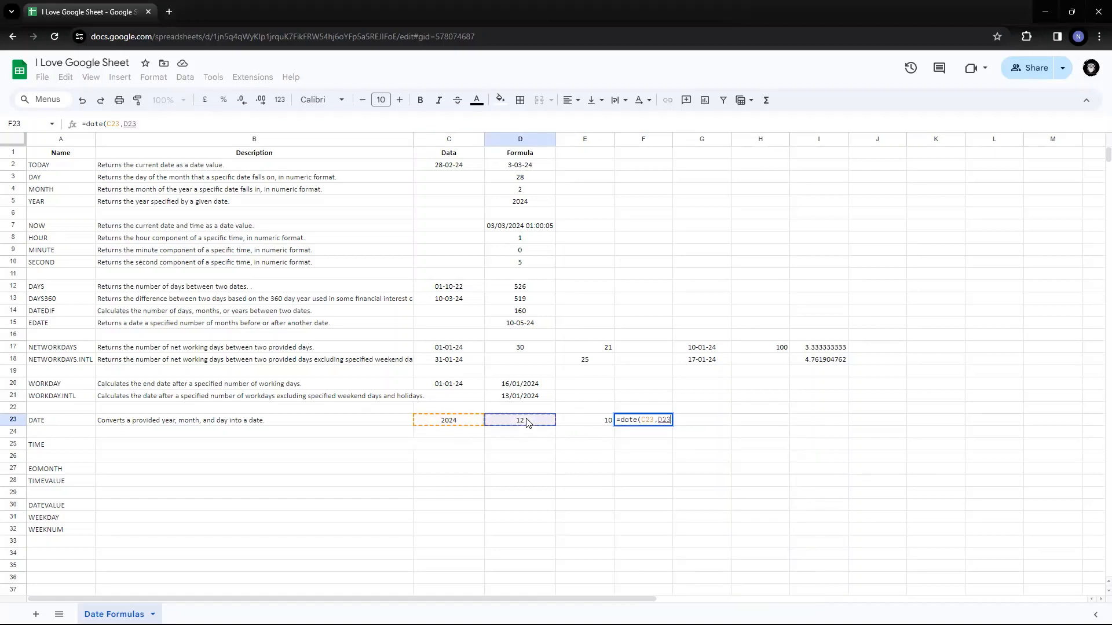
text(,)
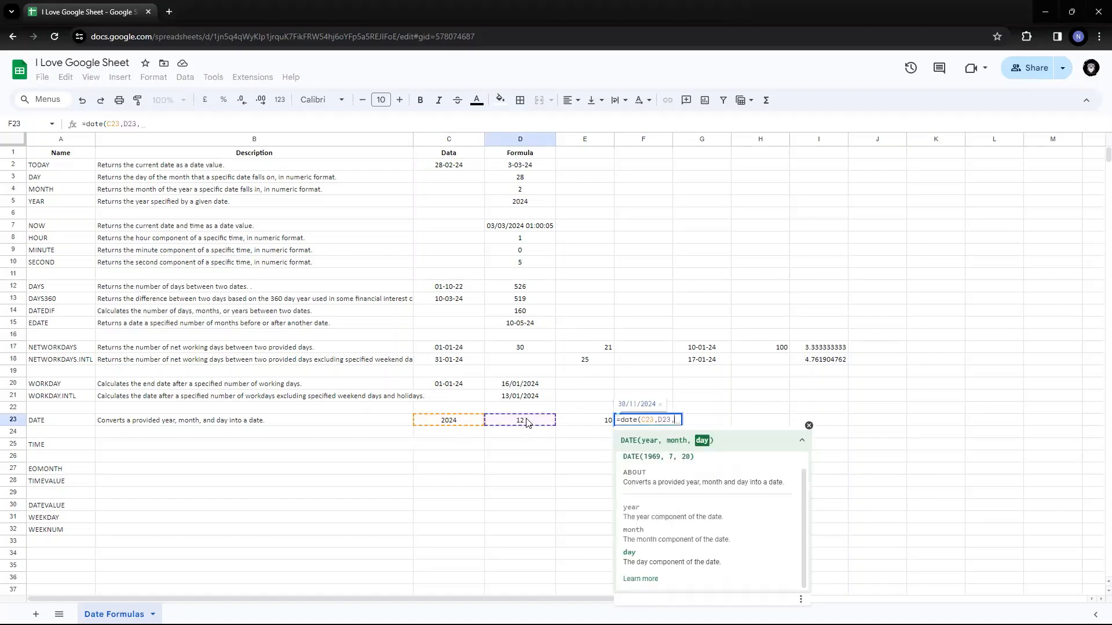
click(577, 427)
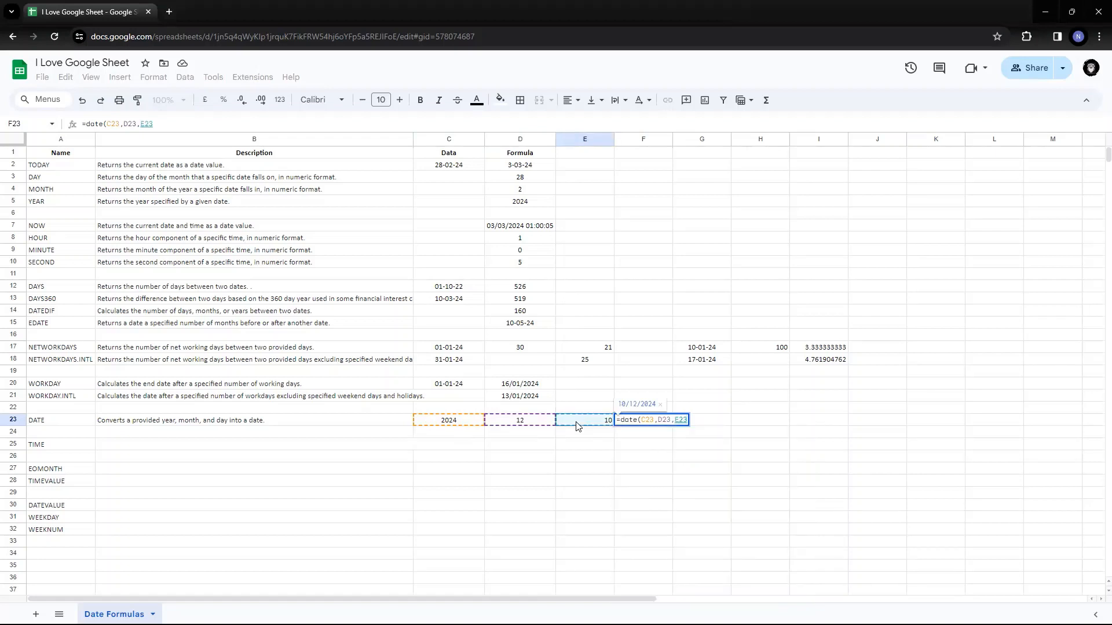
text())
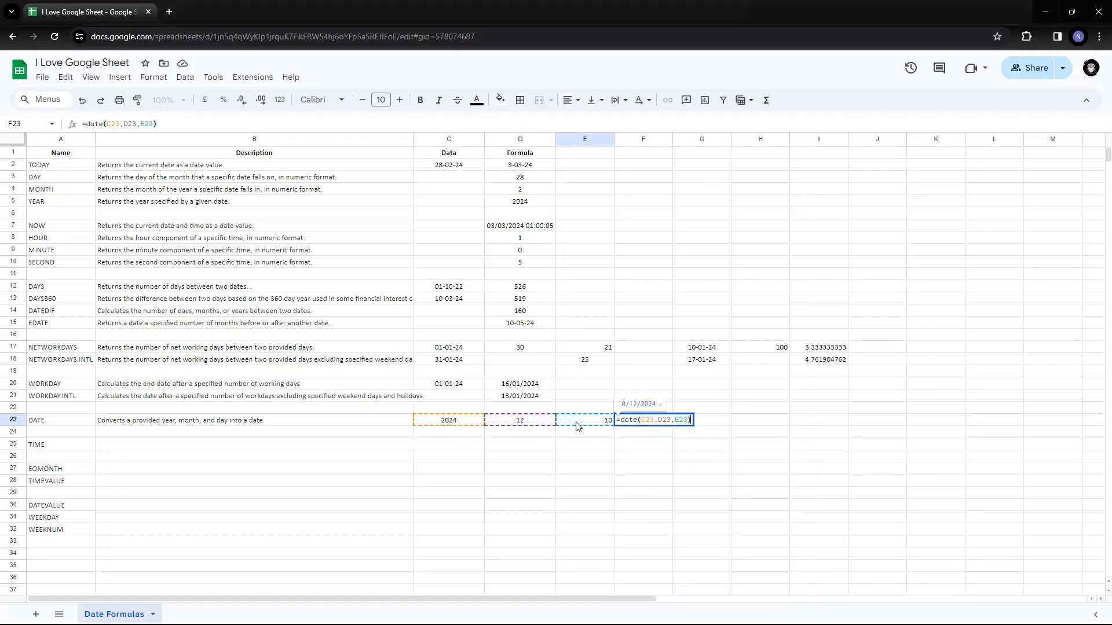
key(Return)
key(Up)
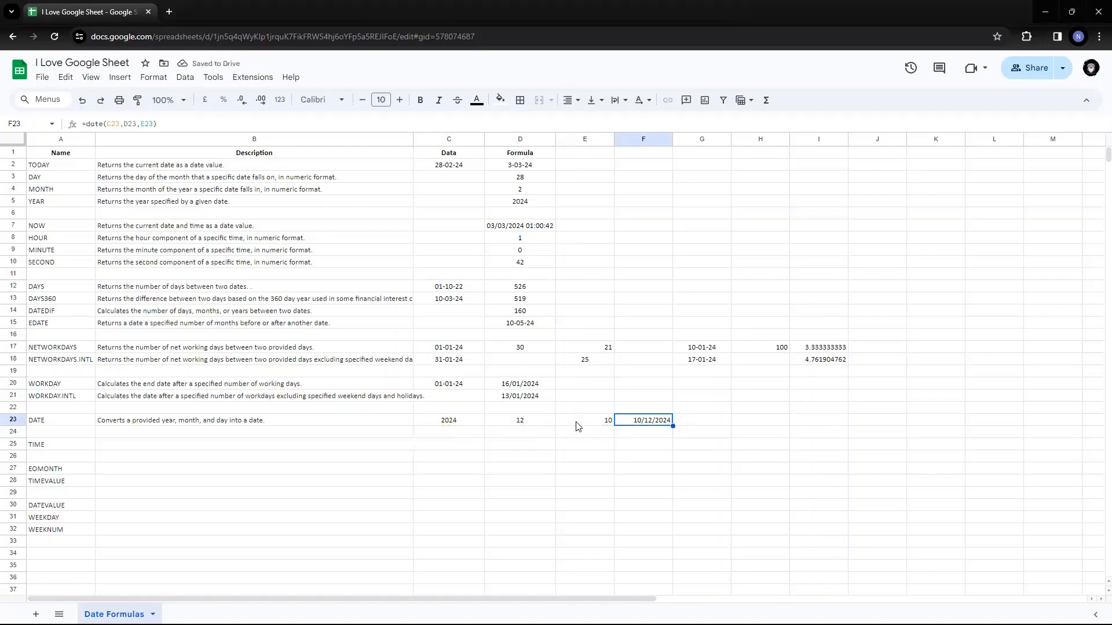
Step: Compare the date in F23 with the year, month and day cells that feed it
key(Left)
key(Left)
key(Right)
key(Right)
key(Left)
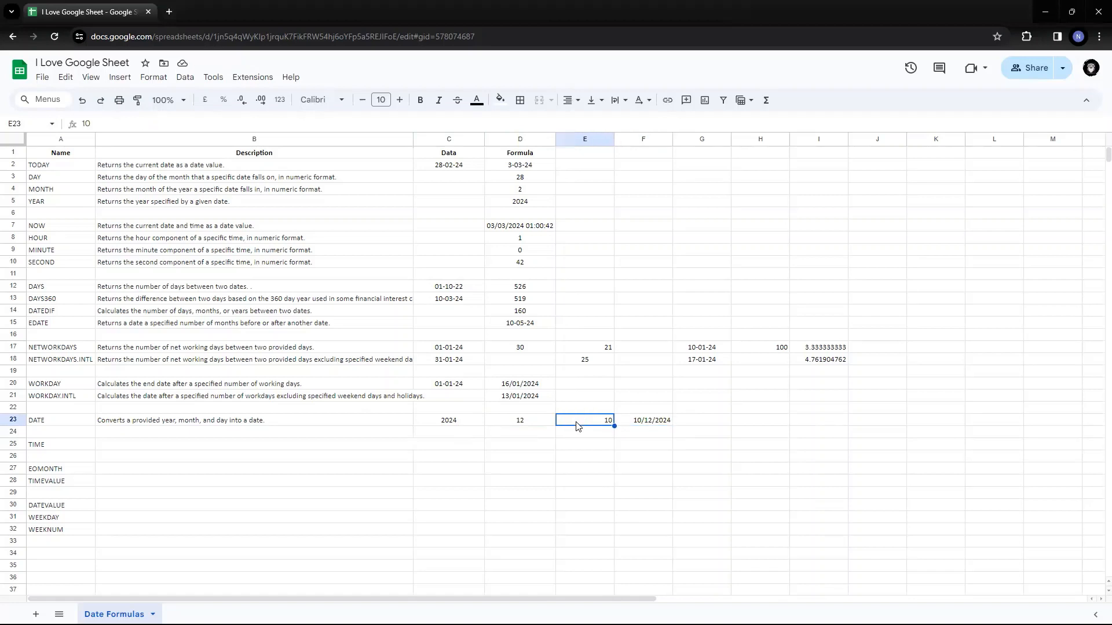
key(Left)
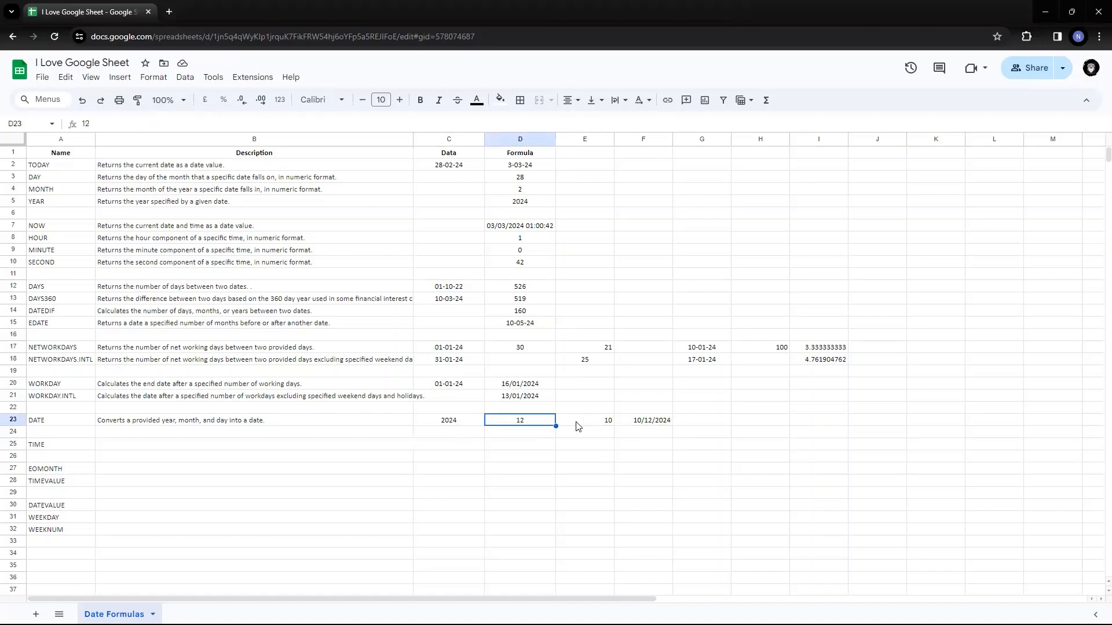
key(Left)
key(Right)
key(Right)
key(Right)
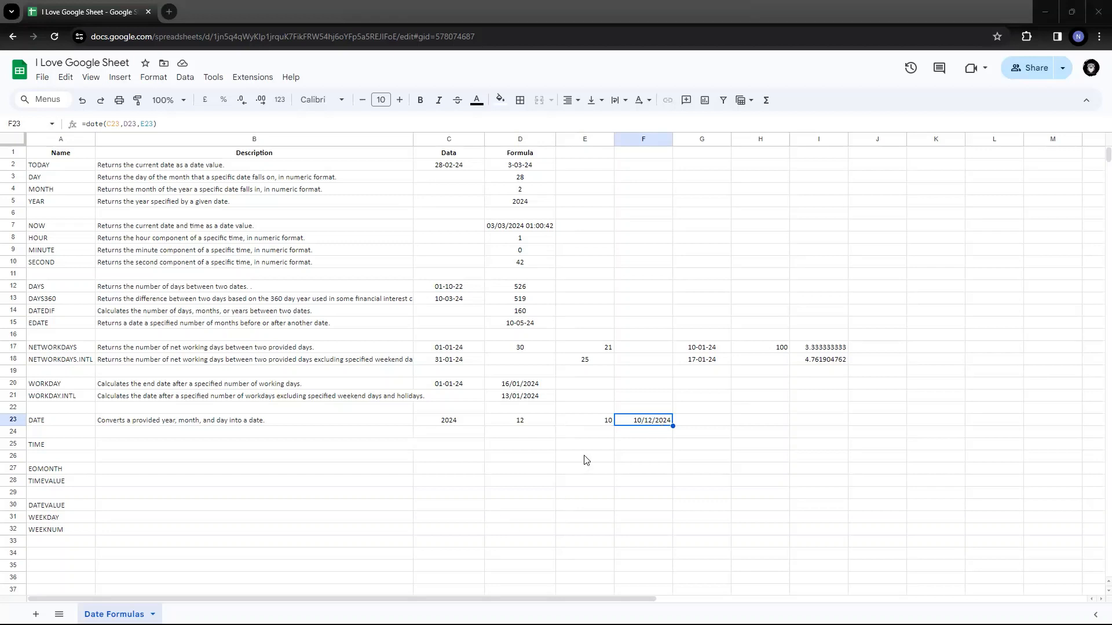
Step: Change the day in E23 to the quoted text "10" and check how the DATE formula in F23 handles it
click(586, 427)
key(Return)
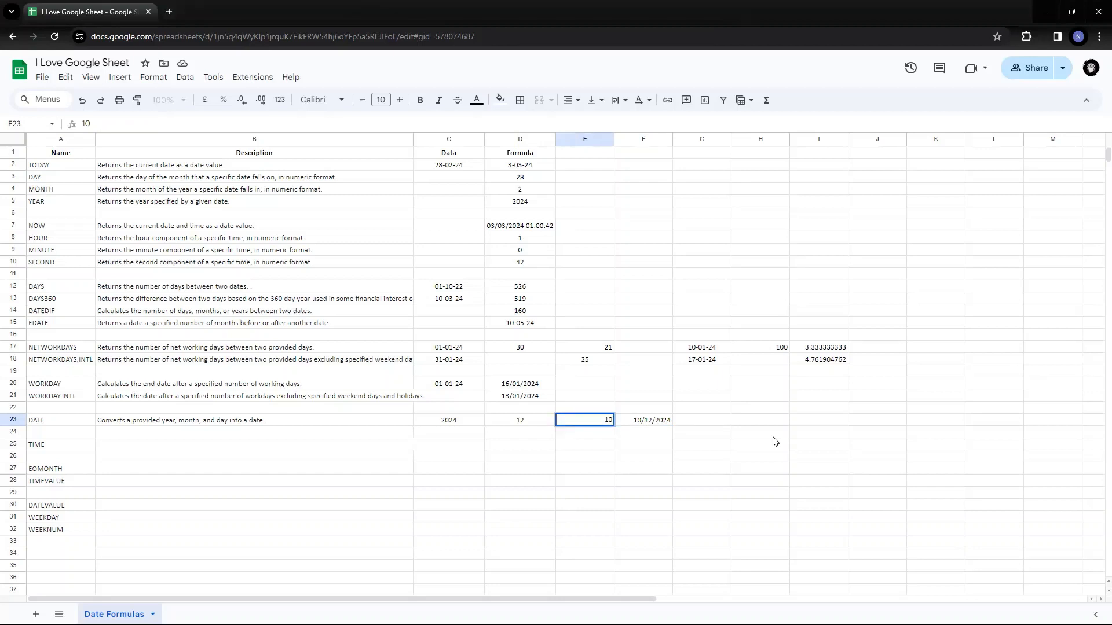
key(Left)
text(')
key(Return)
key(Up)
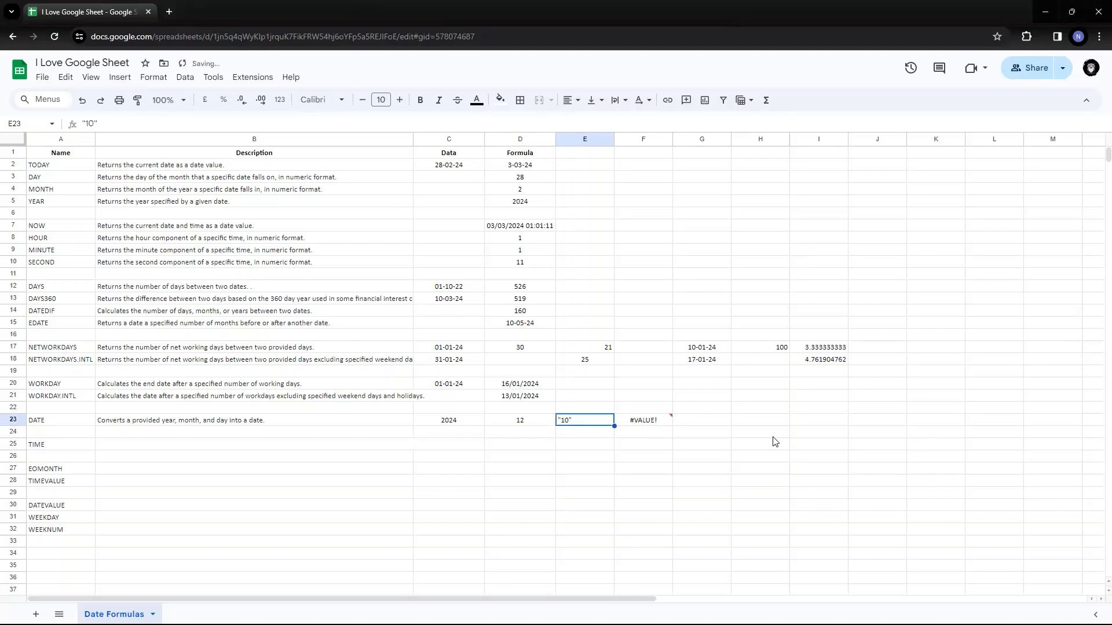
key(Right)
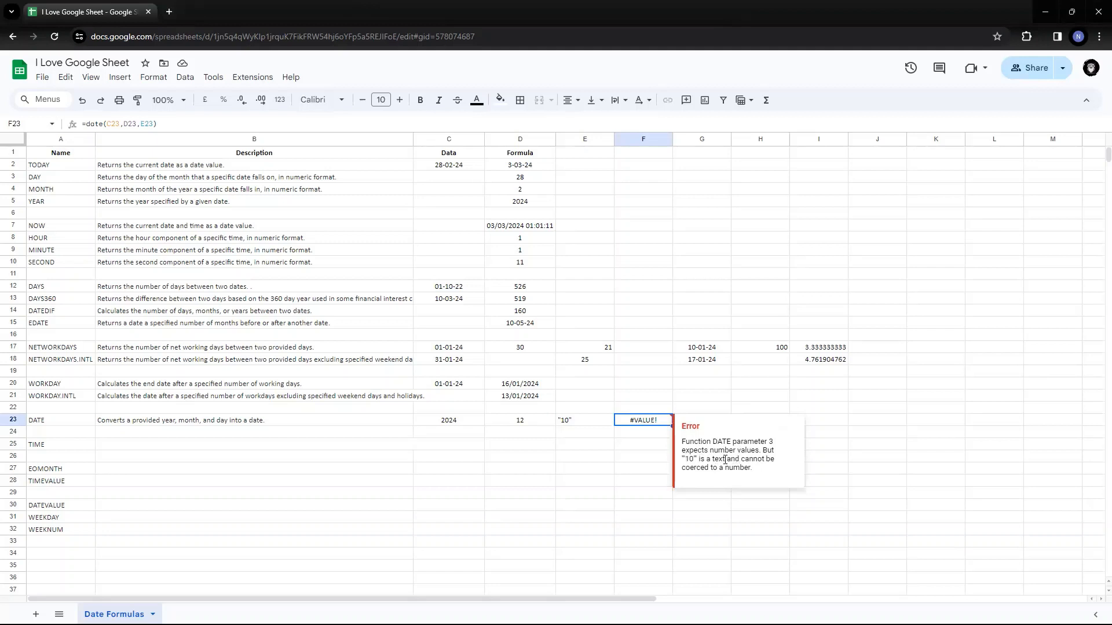
drag(725, 460, 711, 459)
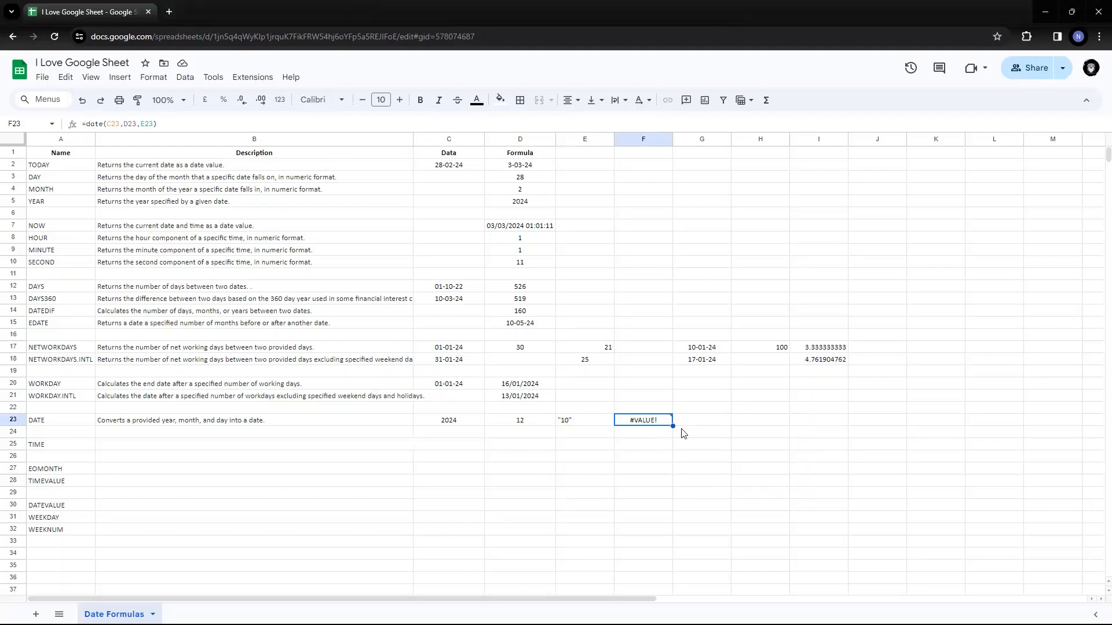
Step: Remove the quotation marks from the day in E23 to restore the number 10, and recheck F23
click(605, 427)
key(F2)
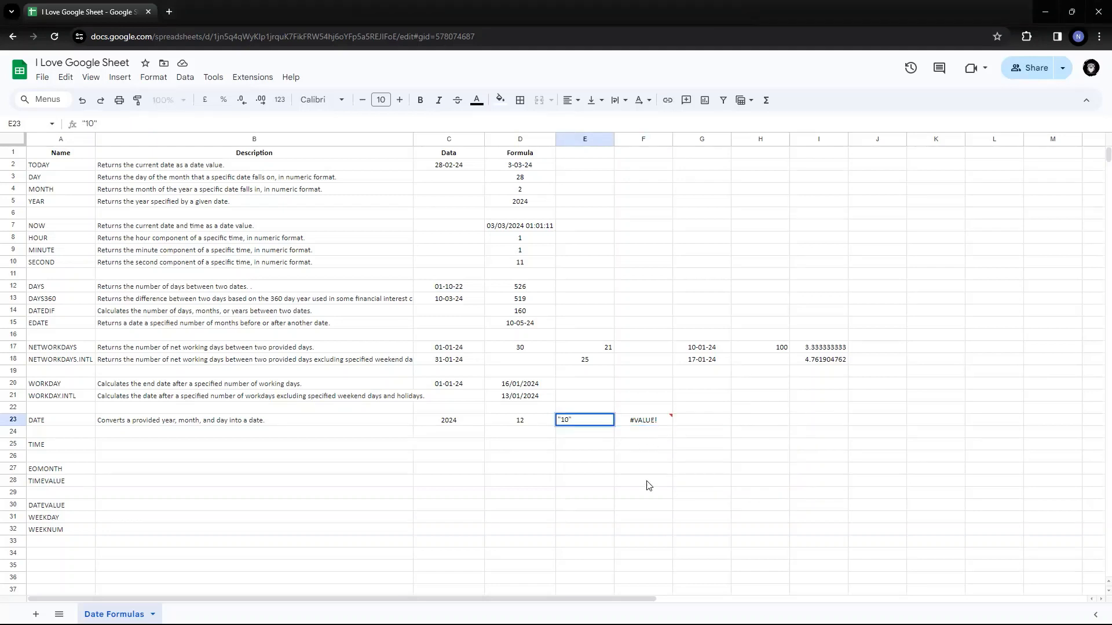
key(Left)
key(Left)
key(BackSpace)
key(Return)
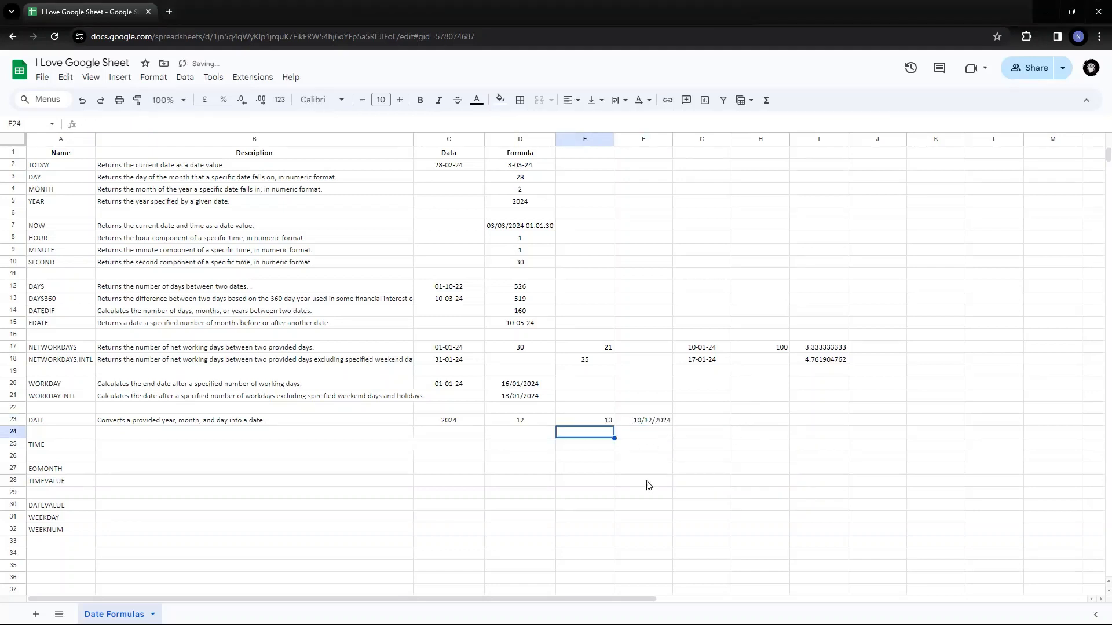
key(Up)
key(Right)
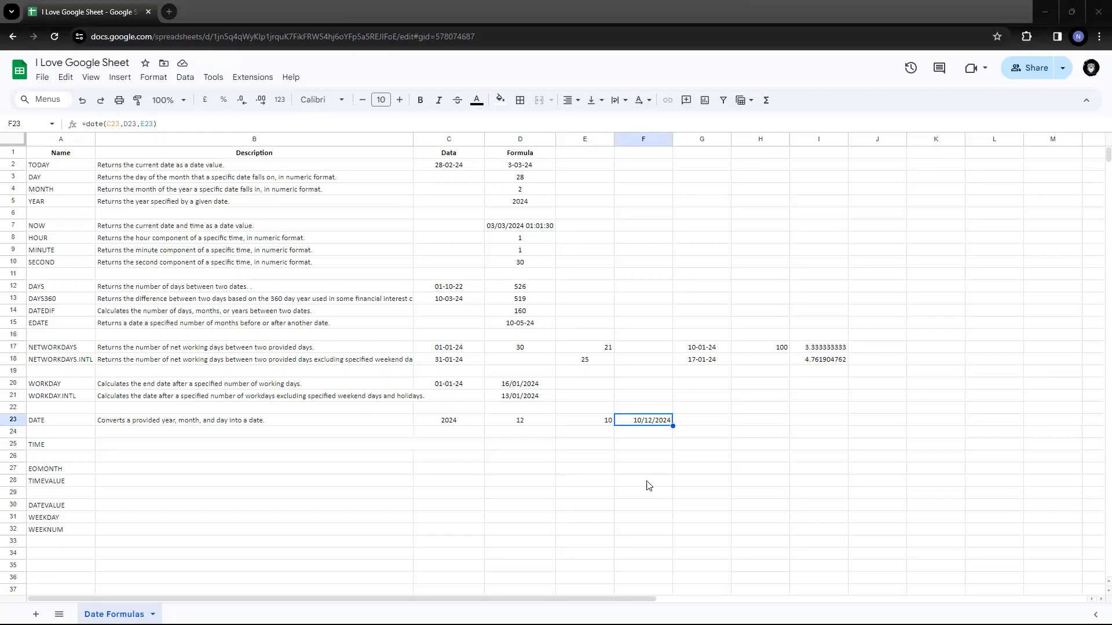
key(Left)
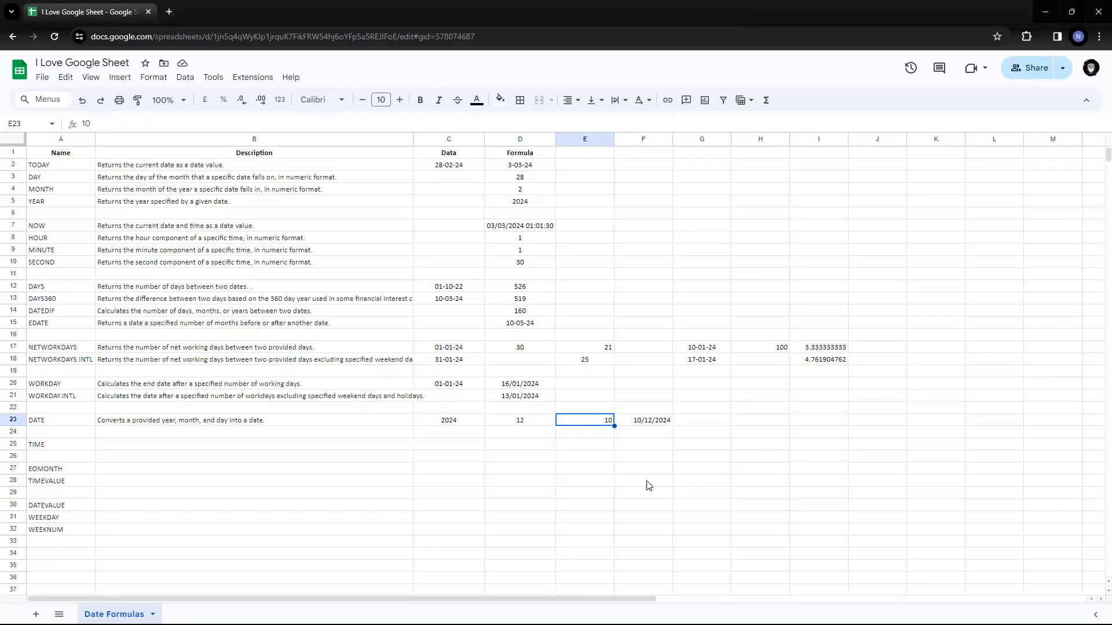
Step: Change the day in E23 to the decimal 10.71 and check the date produced in F23
text(10.71)
key(Return)
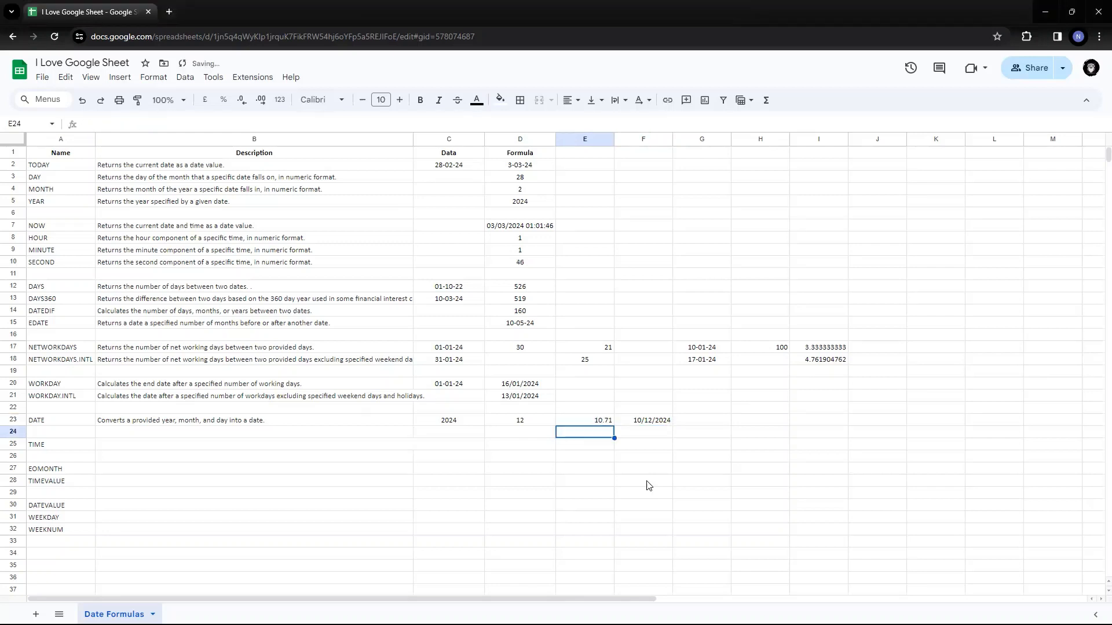
key(Up)
key(Right)
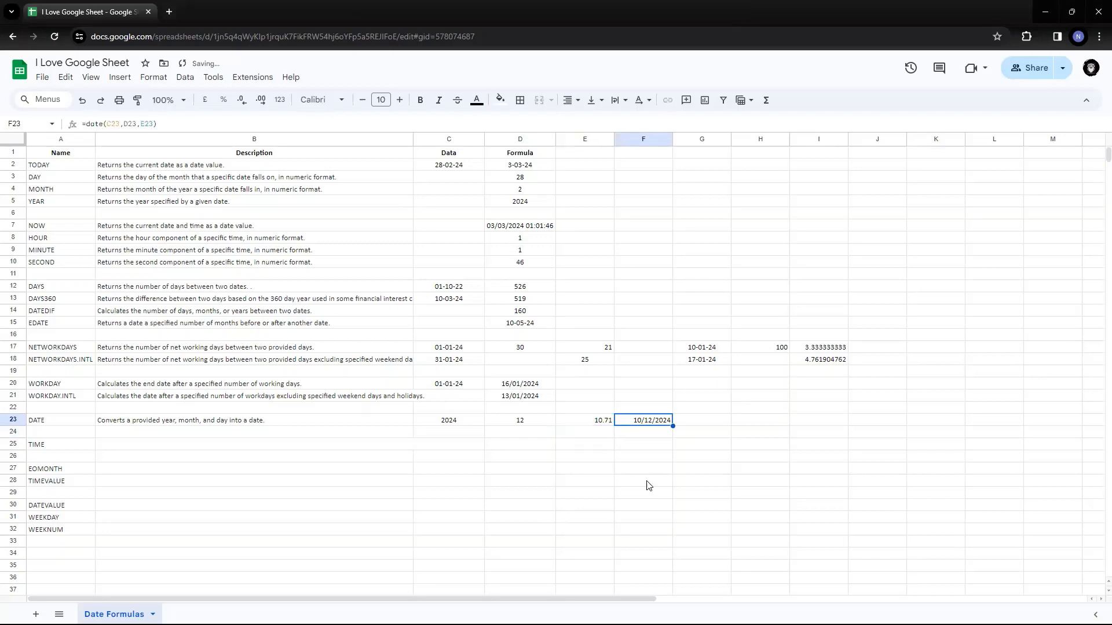
Step: Replace the day in E23 with 10.01 to test a smaller decimal in the DATE formula
key(Left)
key(F2)
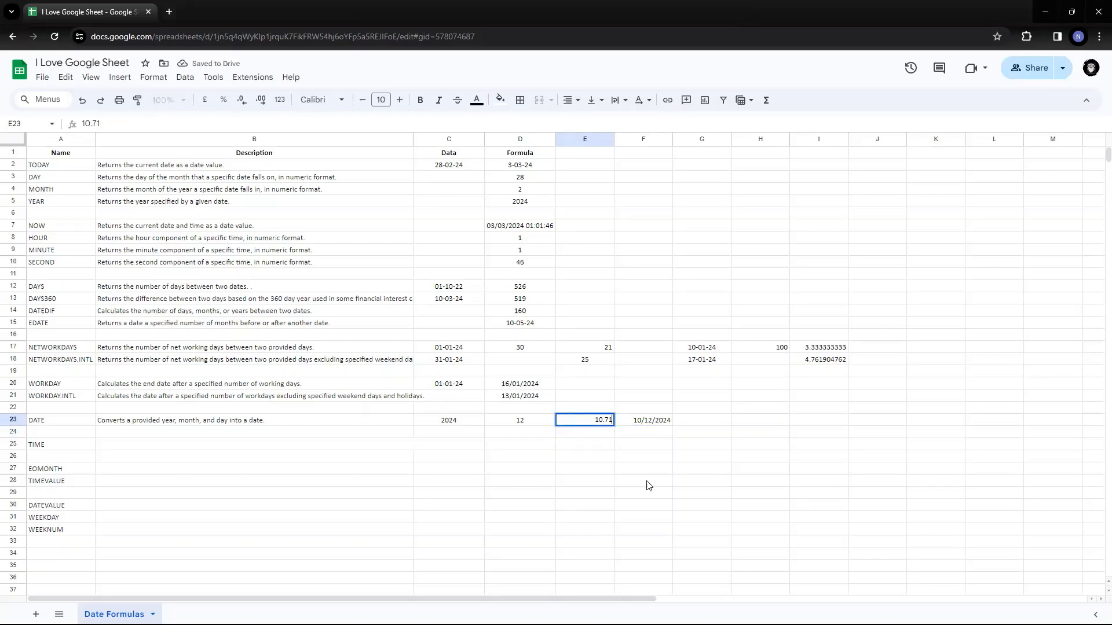
key(shift+Home)
key(Escape)
text(10.01)
key(Return)
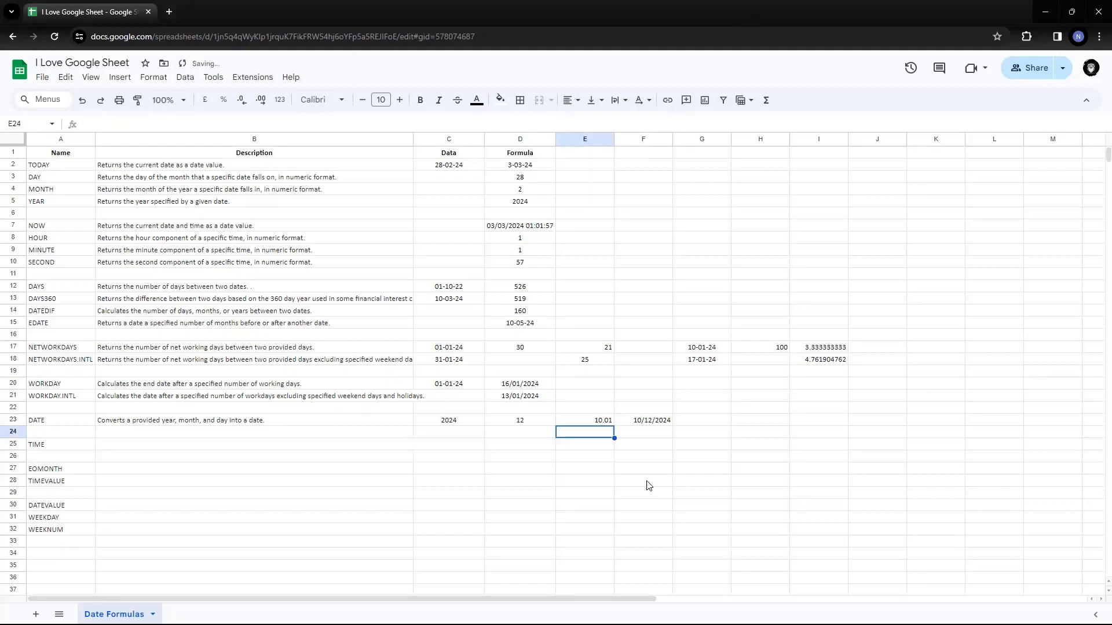
Step: Set the day in E23 to 11.01 to test how the DATE formula treats its decimal part
key(Up)
text(11)
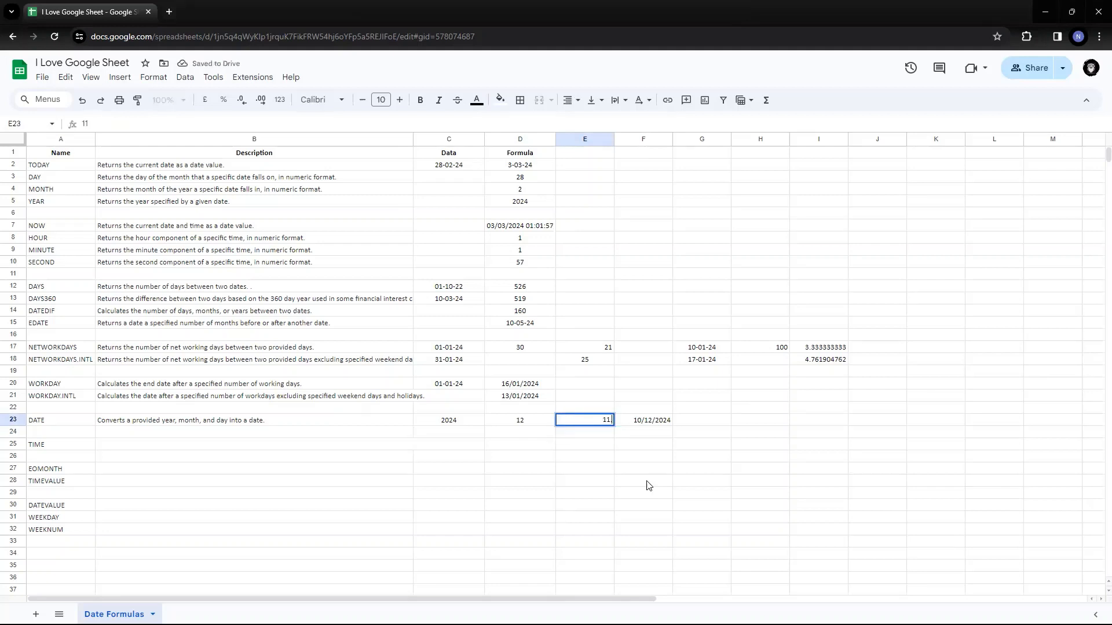
text(.01)
key(Return)
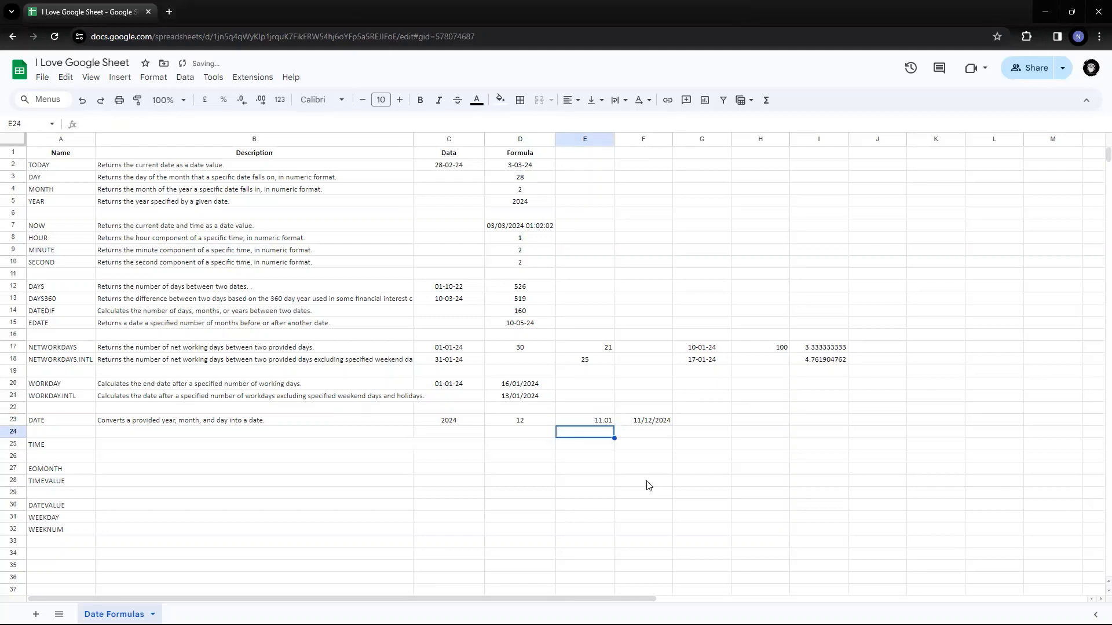
Step: Set the day in E23 back to the whole number 10
key(Up)
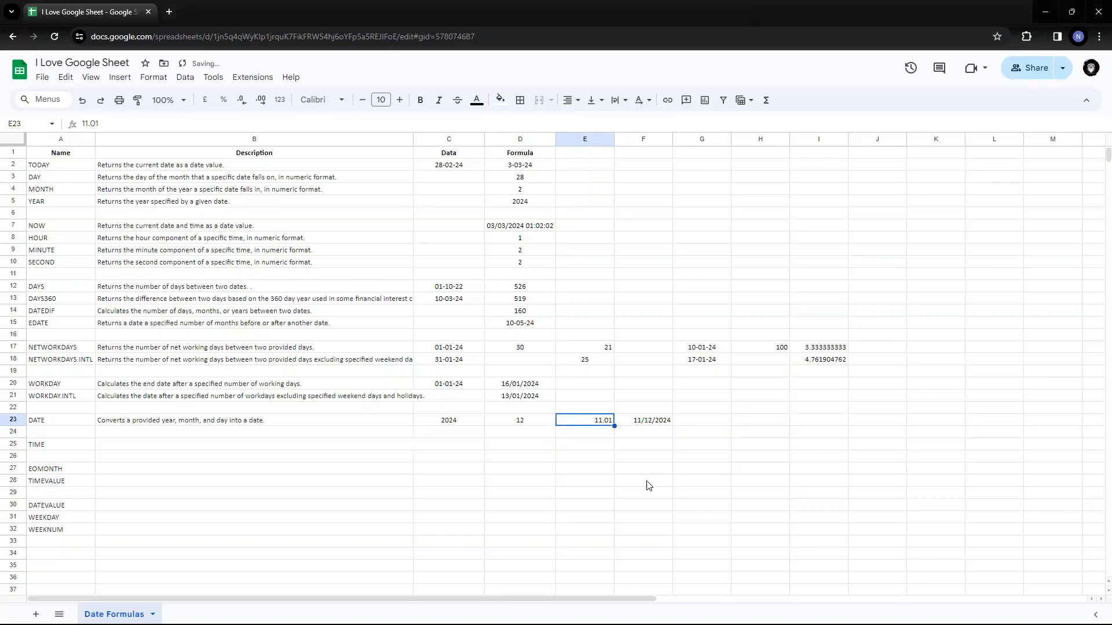
text(10)
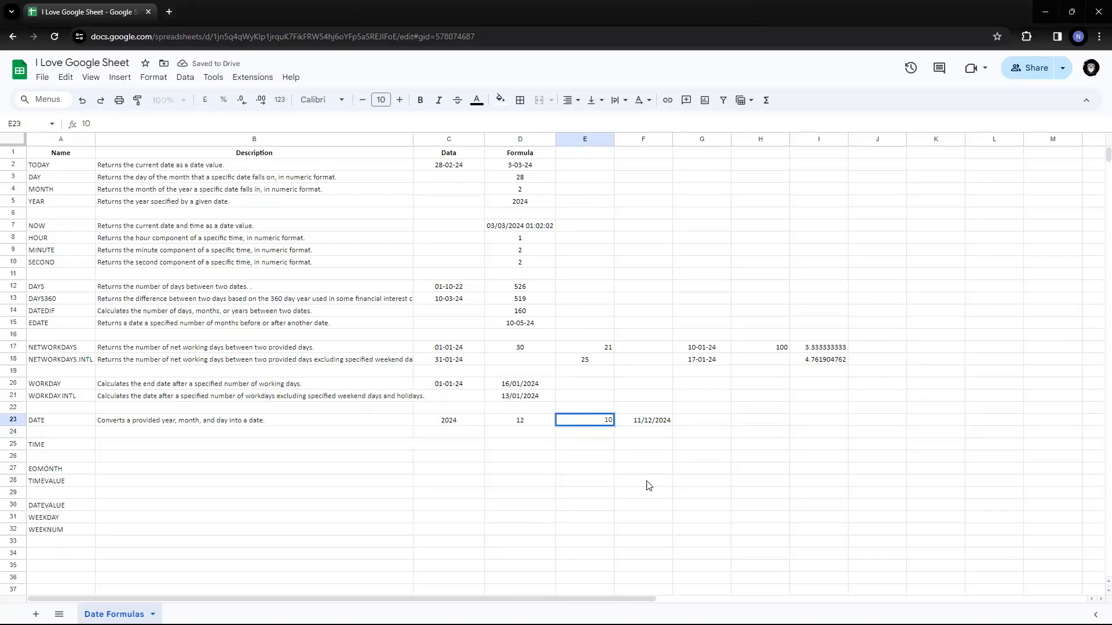
key(Return)
key(Up)
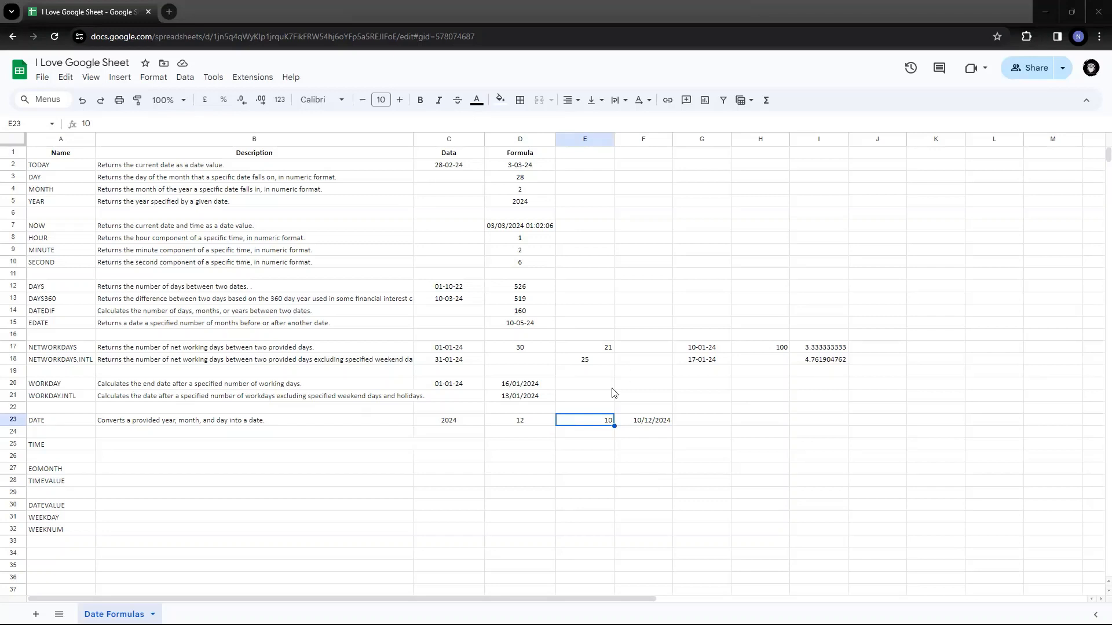
Step: Change the month in D23 to 13 to test a month value beyond the end of the year
click(570, 445)
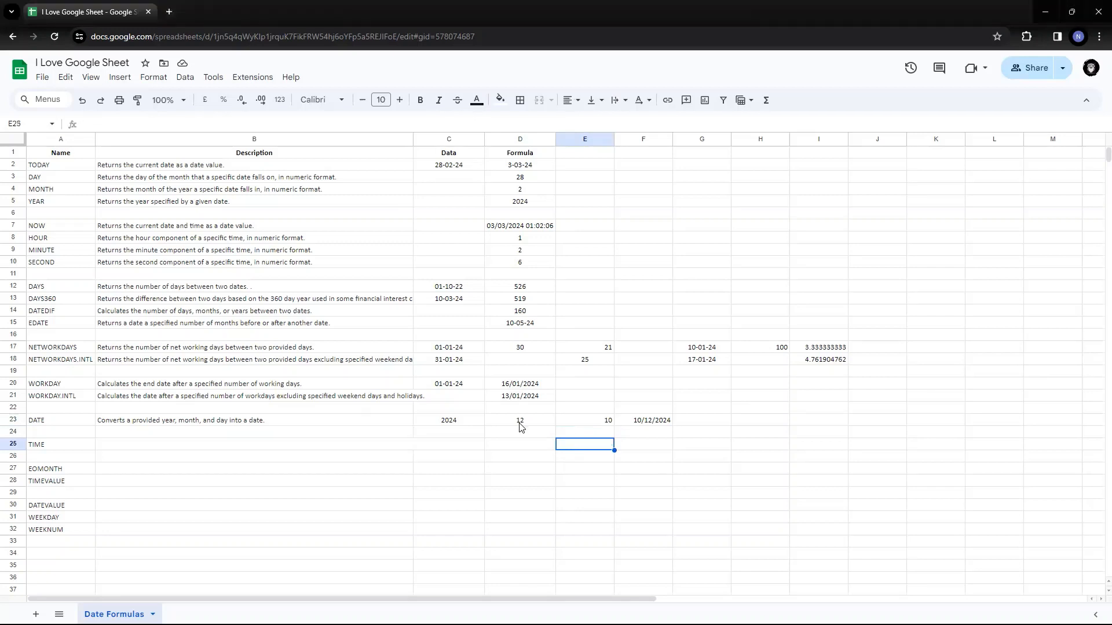
click(521, 423)
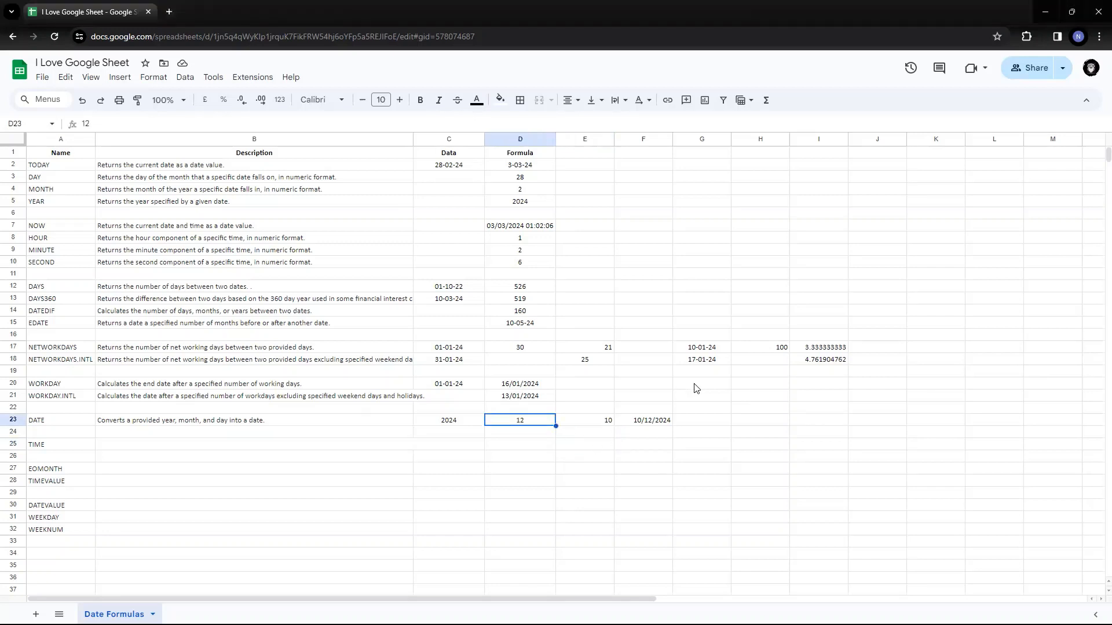
key(Left)
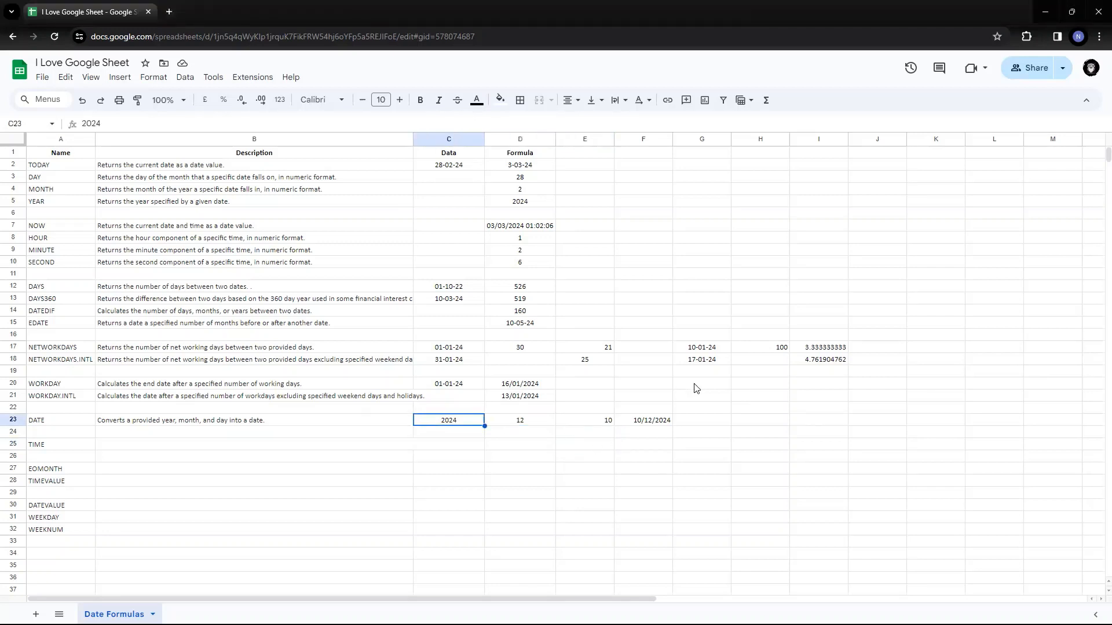
key(Right)
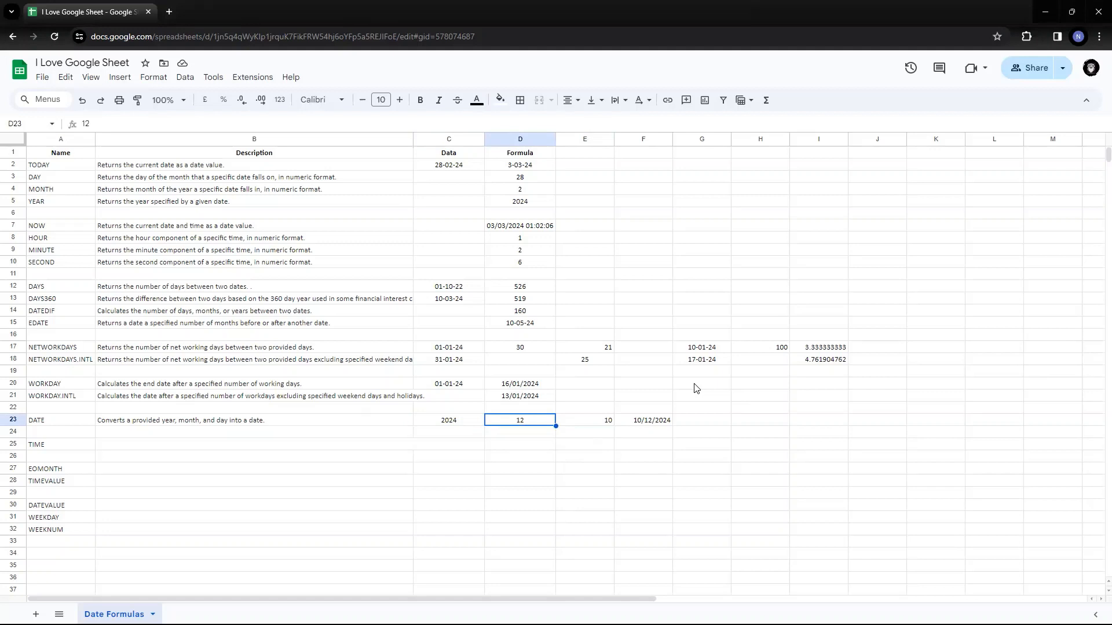
text(13)
key(Return)
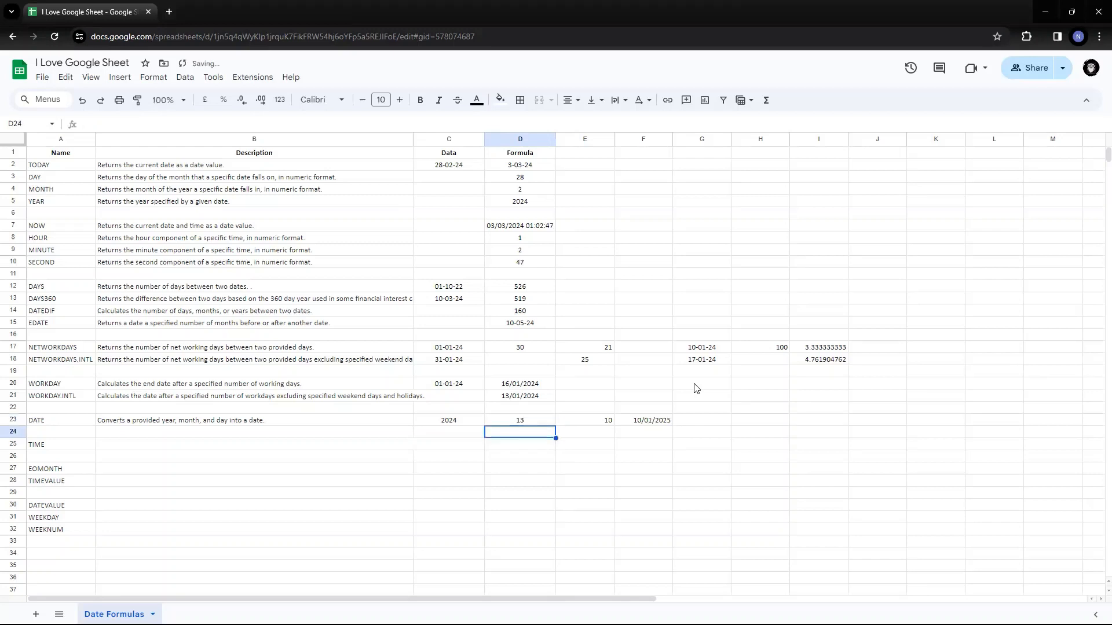
Step: Compare the year, month and day cells in row 23 with the date calculated in F23
key(Up)
key(Left)
key(Left)
key(Right)
key(Right)
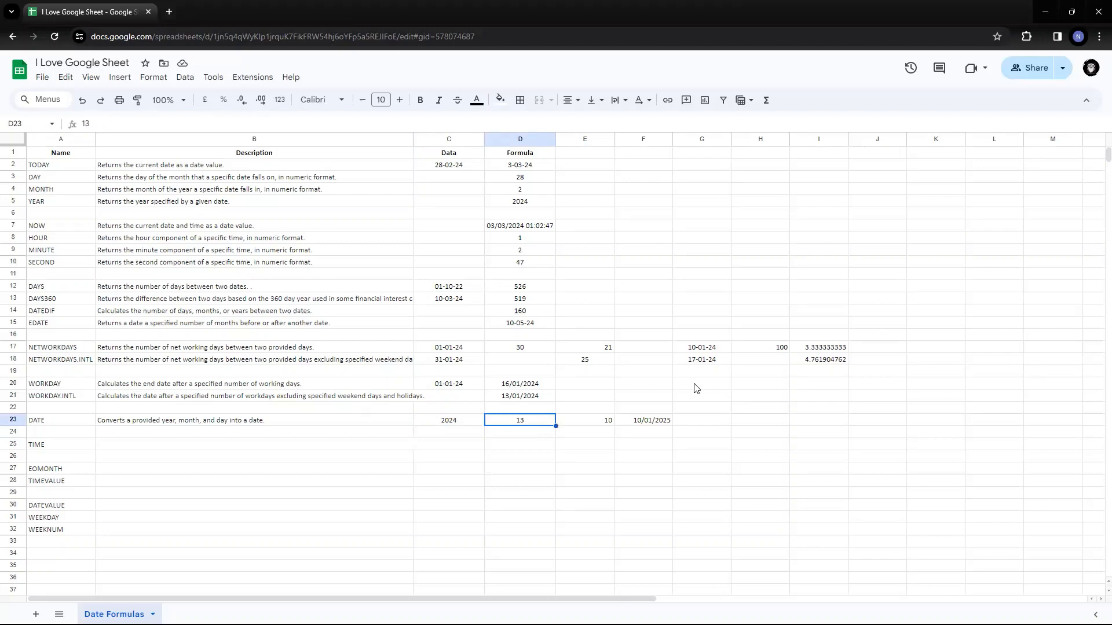
key(Left)
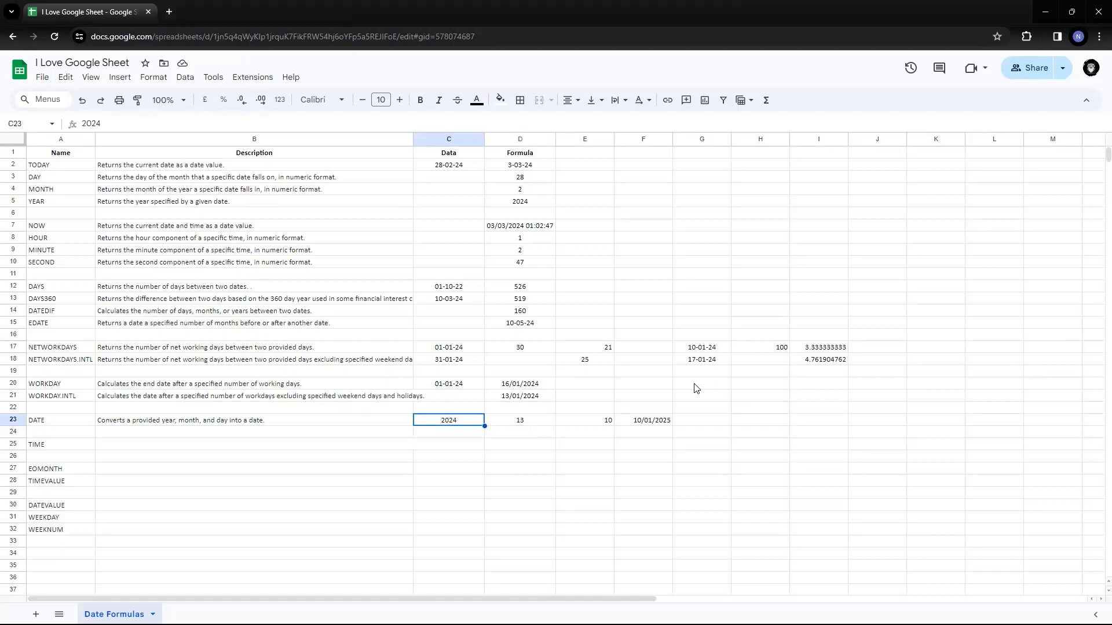
key(Right)
key(Left)
key(Right)
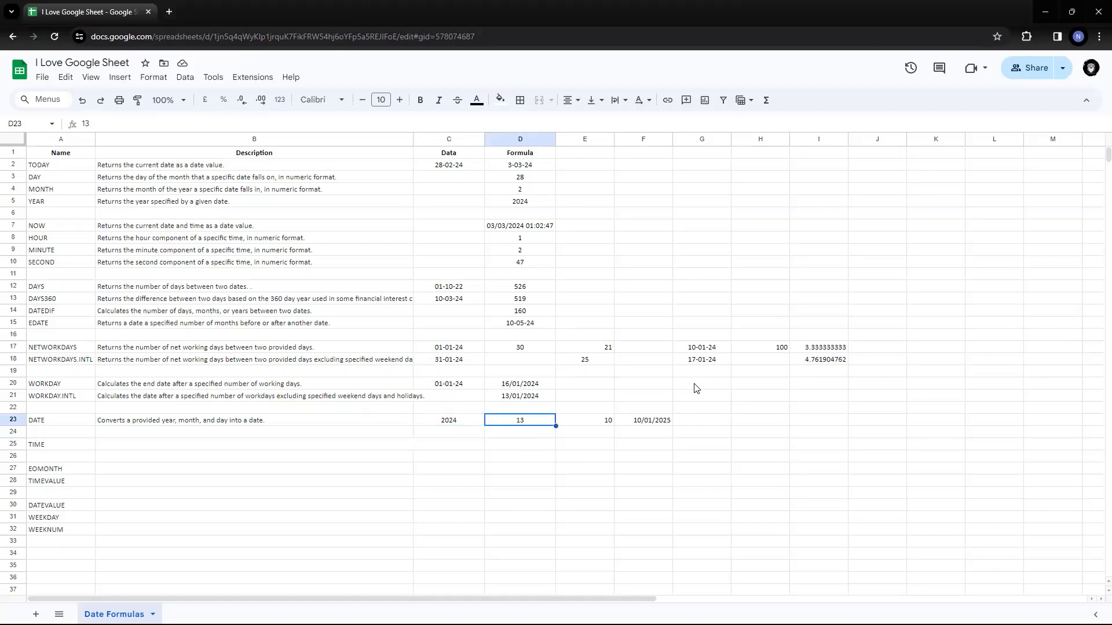
key(Left)
key(Right)
key(Right)
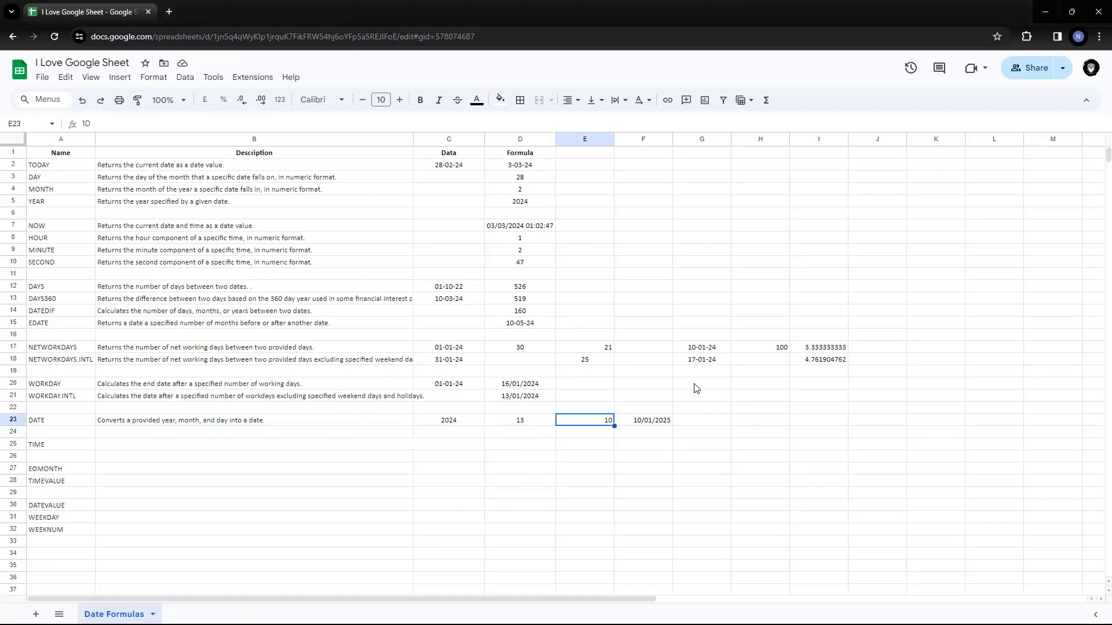
Step: Set the month in D23 back to 12
key(Left)
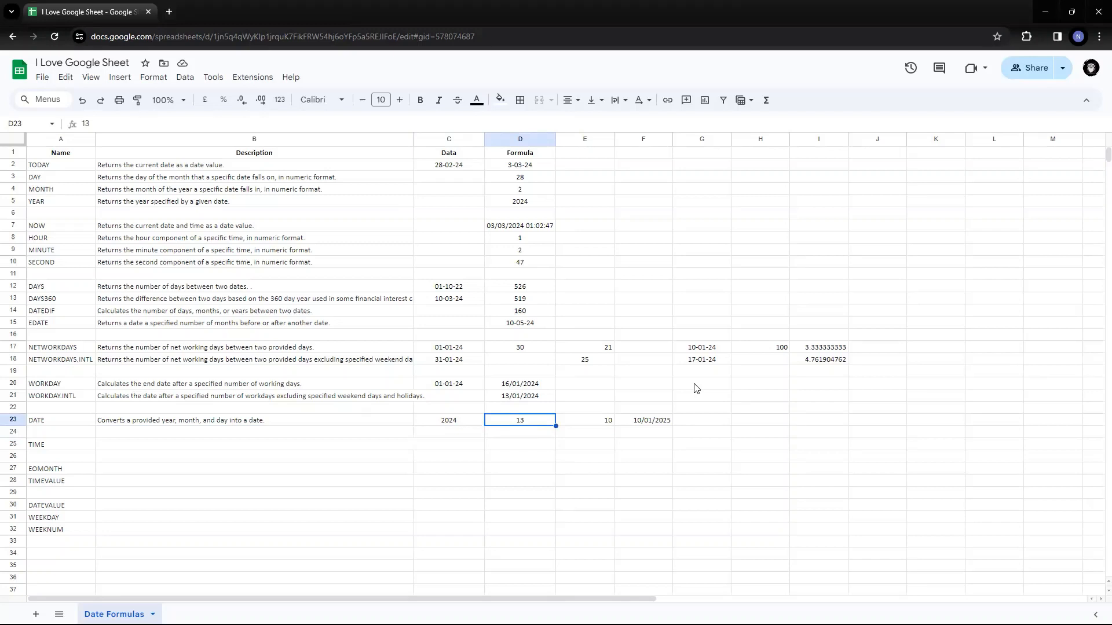
text(12)
key(Return)
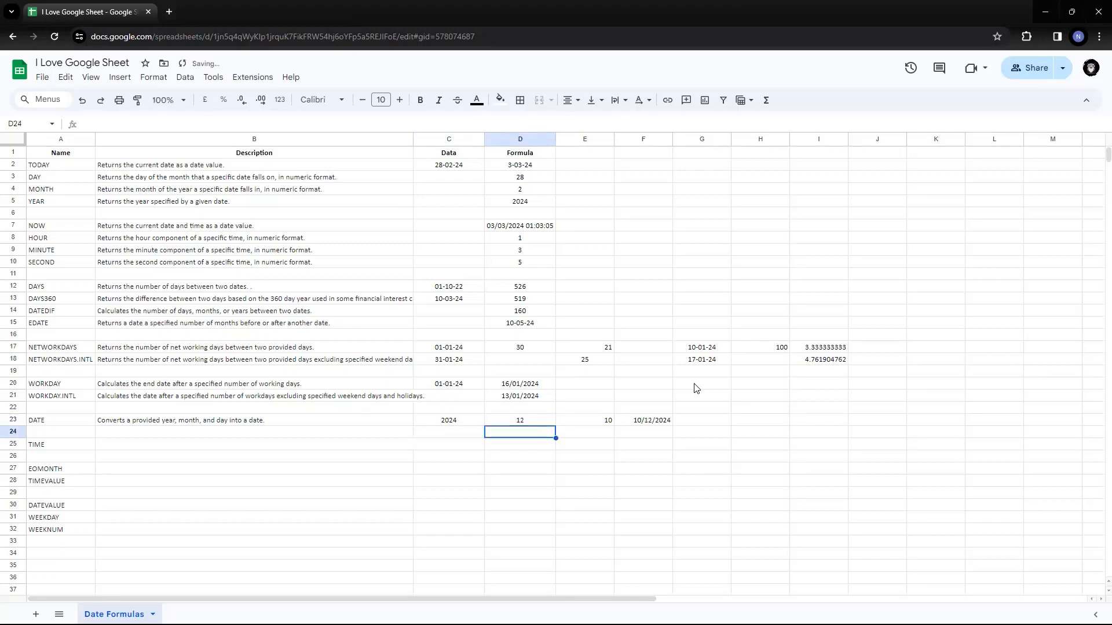
Step: Change the day in E23 to 32 to exceed the month's length and check the date in F23
key(Up)
key(Right)
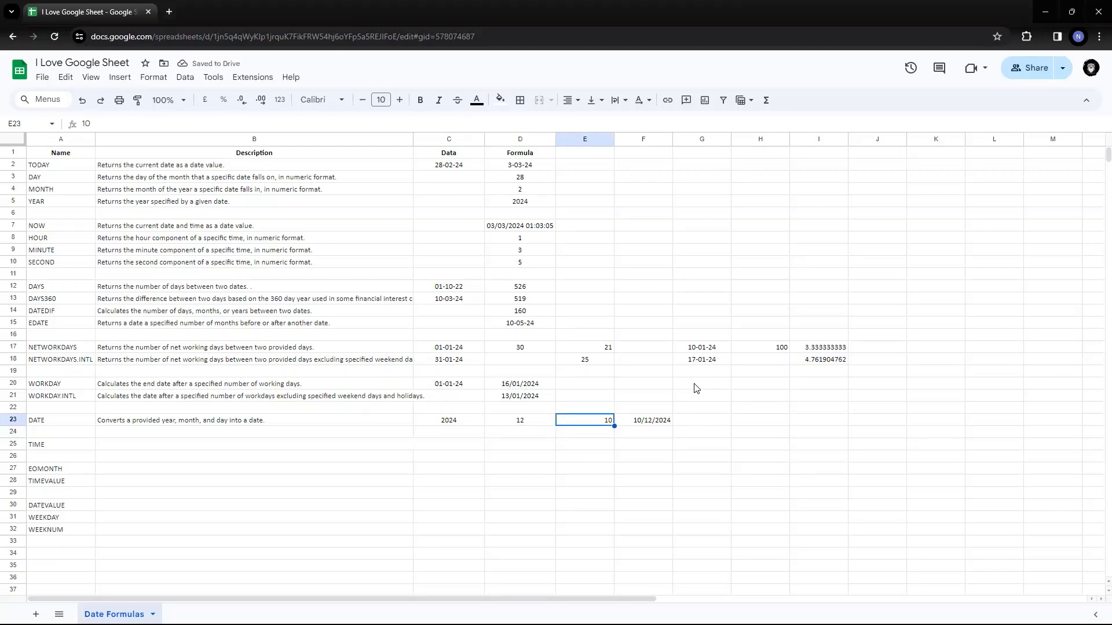
key(Left)
key(Left)
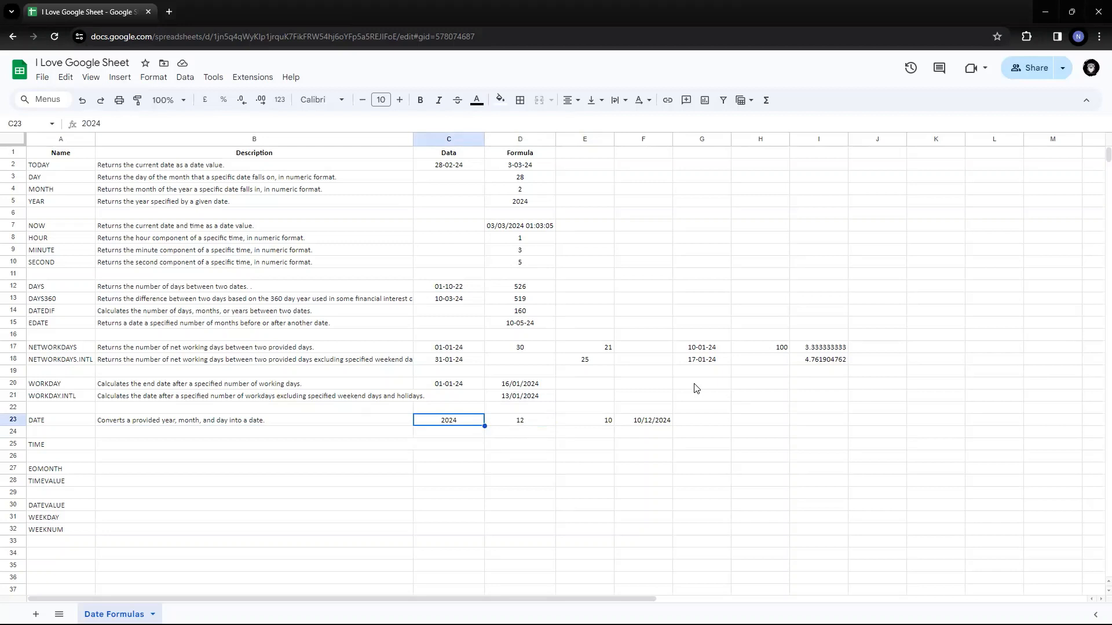
key(Right)
key(Left)
key(Right)
key(Right)
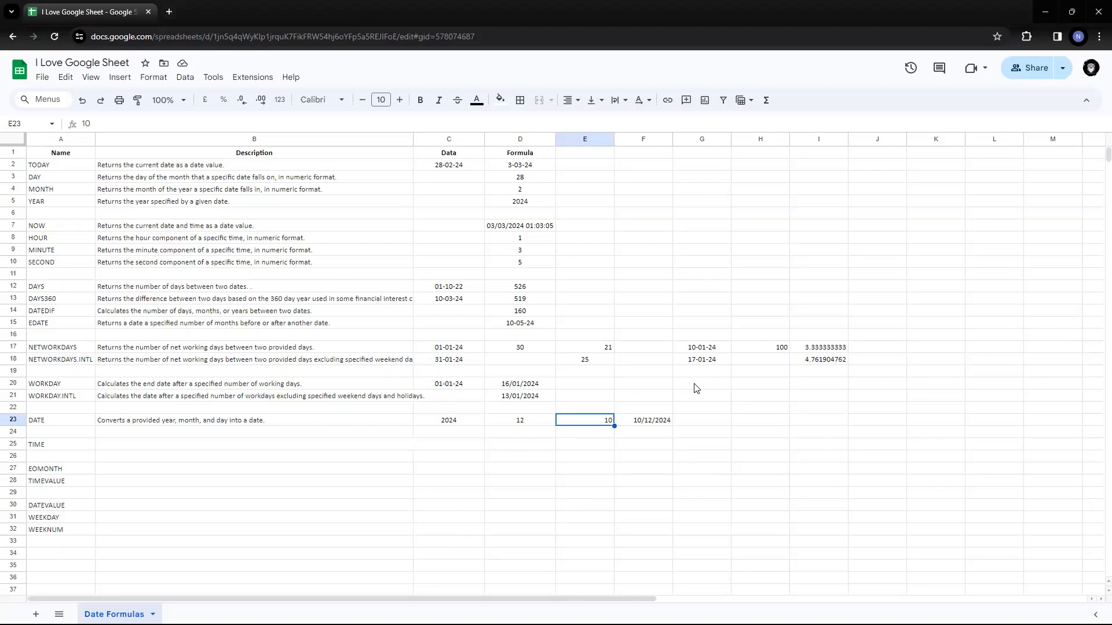
text(32)
key(Return)
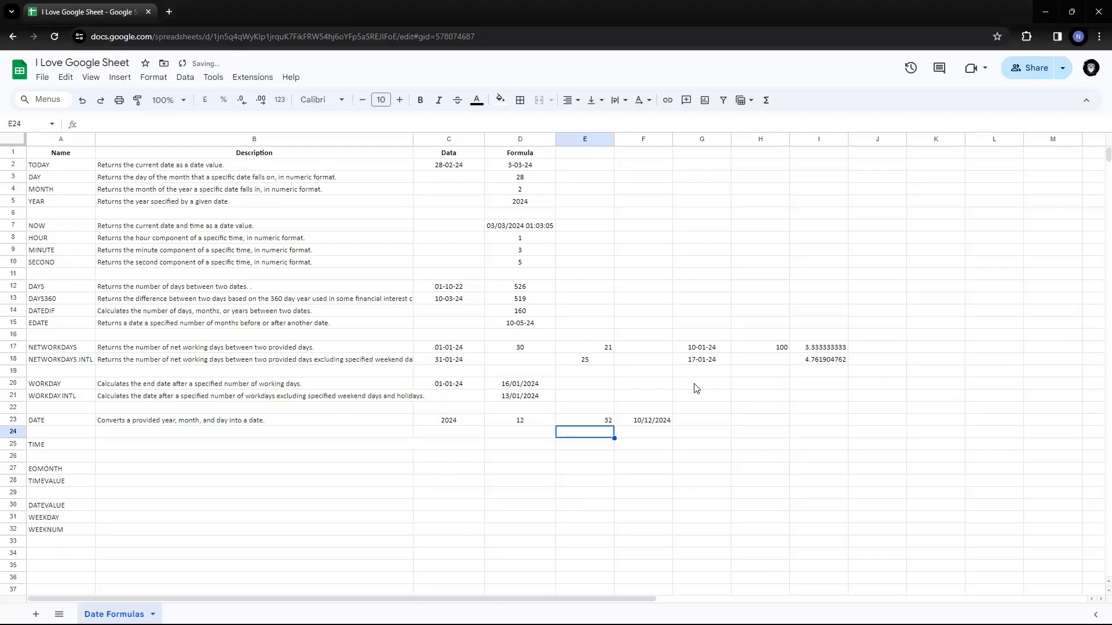
key(Up)
key(Right)
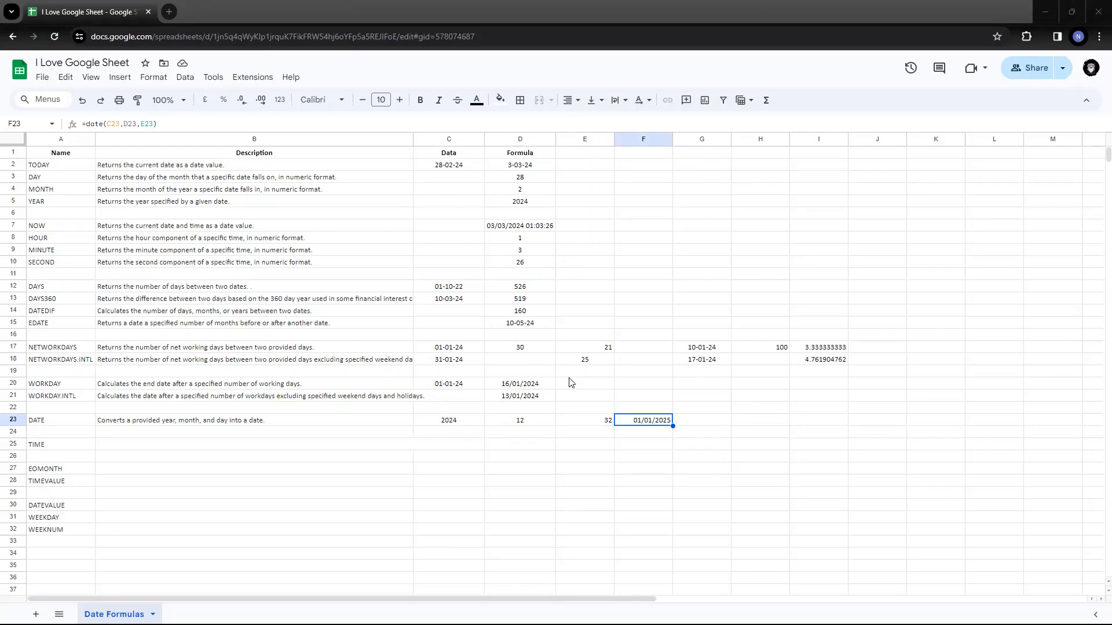
Step: Change the day in E23 to 64 and check how the DATE formula in F23 rolls the date over
key(Left)
key(Return)
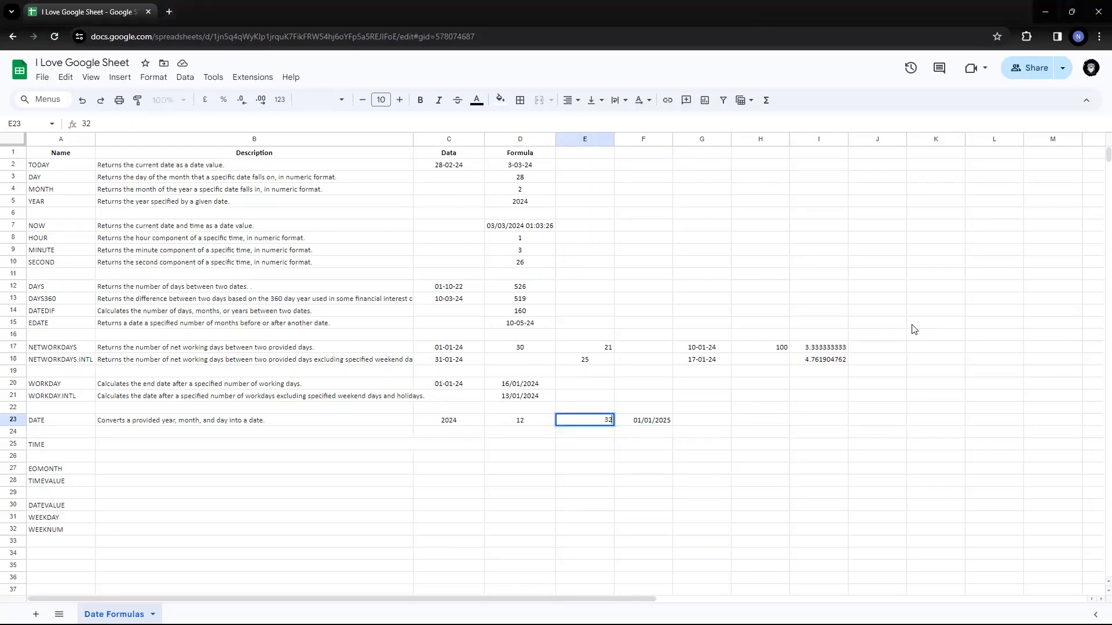
key(BackSpace)
key(Return)
key(Up)
key(Return)
key(Up)
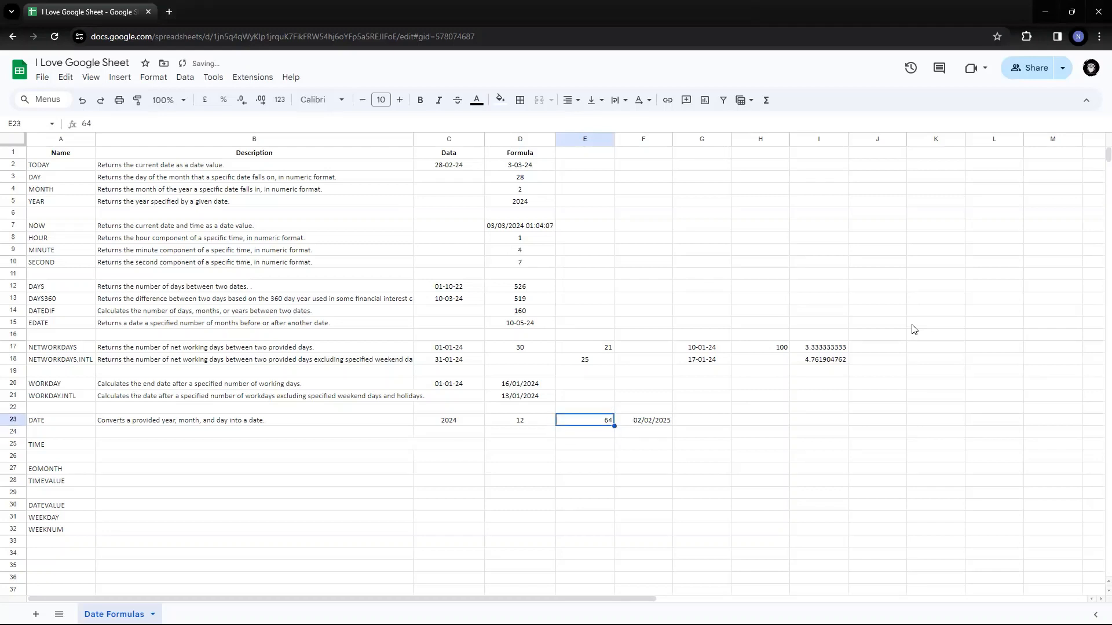
key(Right)
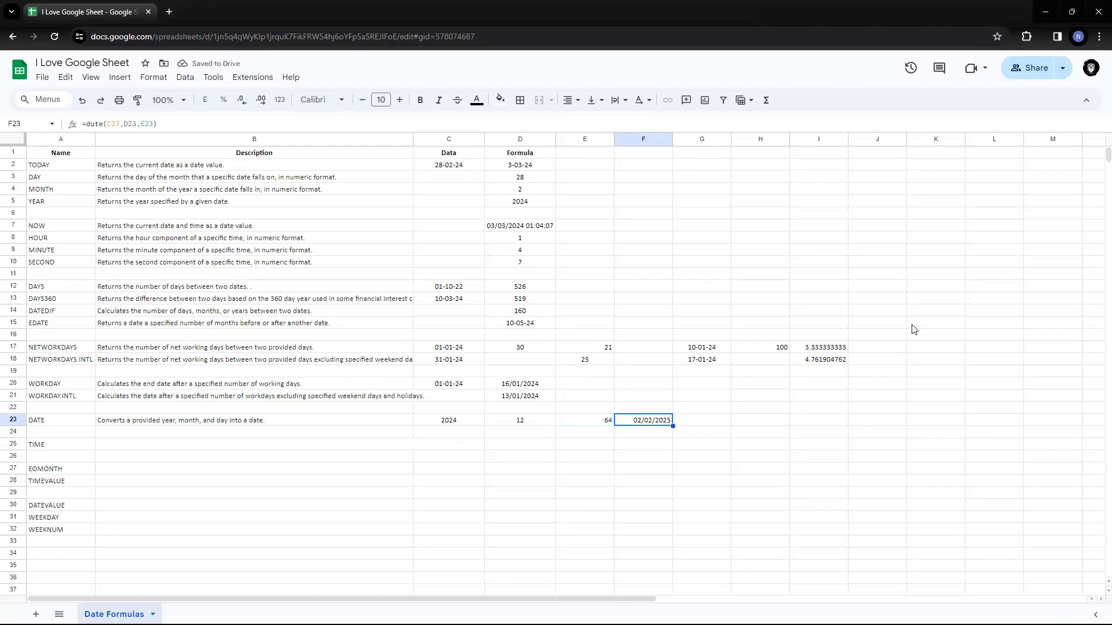
Step: Set the day in E23 to 31, a valid last day for the month in D23
key(Left)
key(Left)
key(Right)
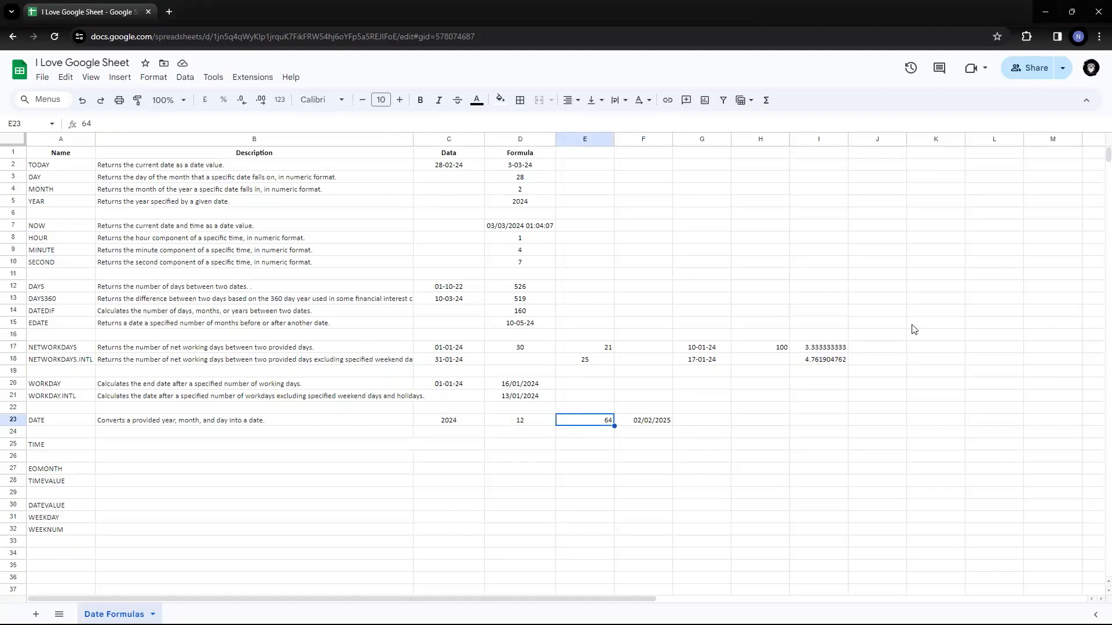
text(31)
key(Return)
key(Up)
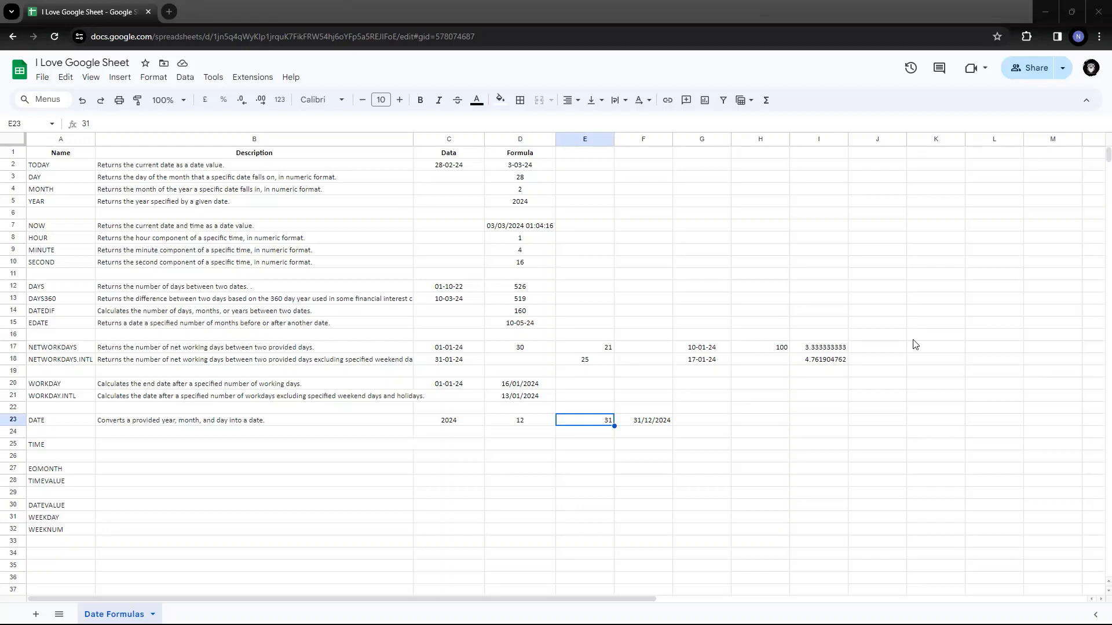
Step: Enter the year limits 1900 in C24 and 9999 in D24, below the DATE row
key(Left)
key(Left)
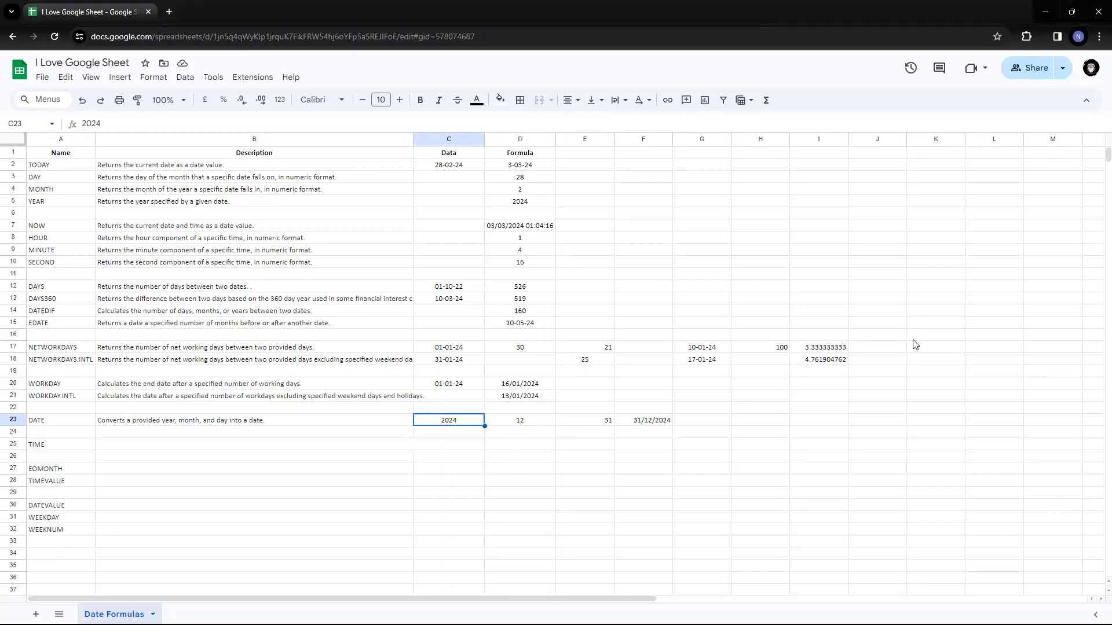
key(Down)
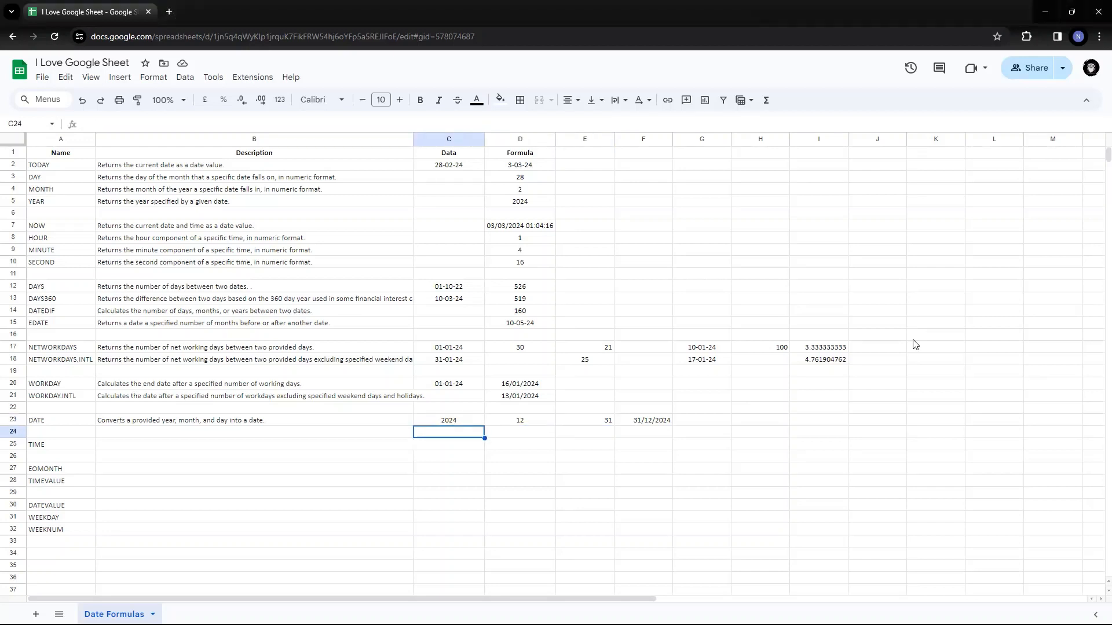
text(1900)
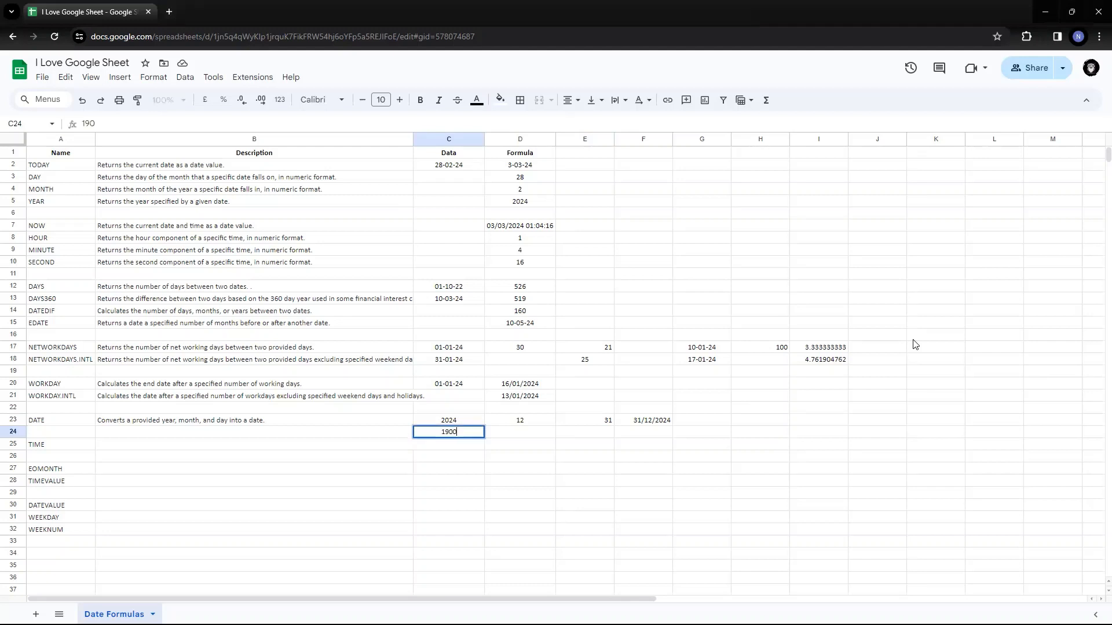
key(Up)
key(F2)
key(Home)
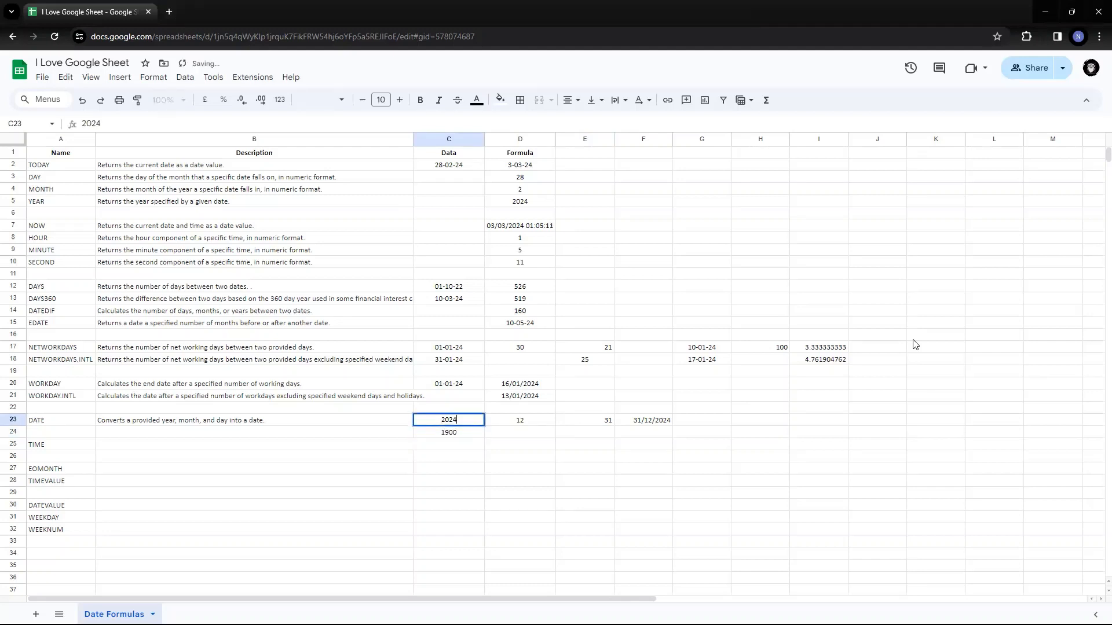
key(Return)
key(Right)
text(9)
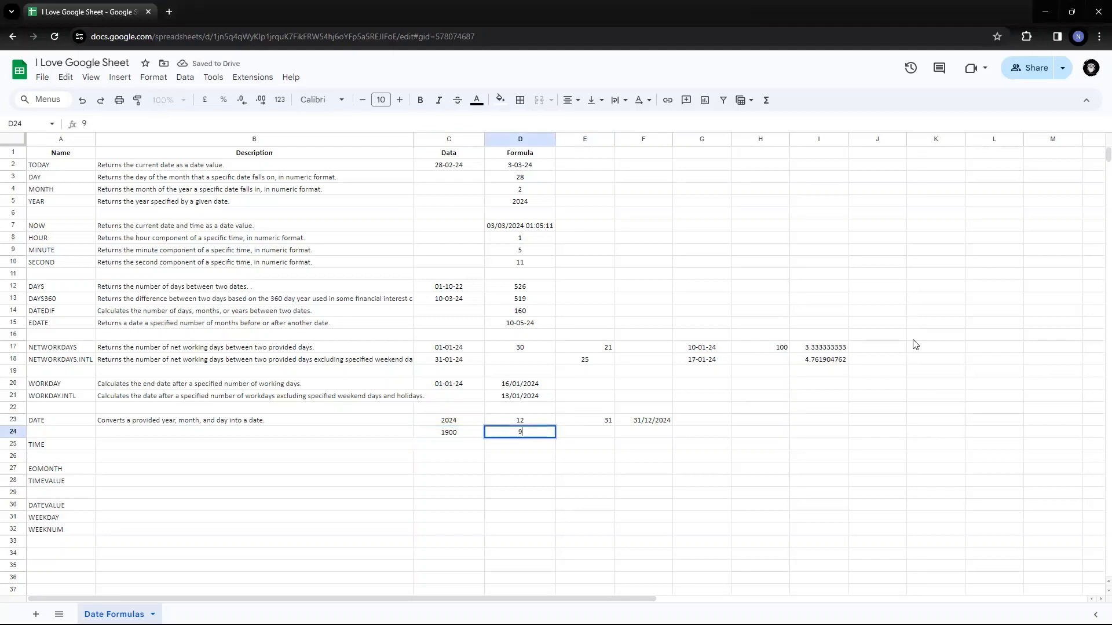
text(999)
key(Return)
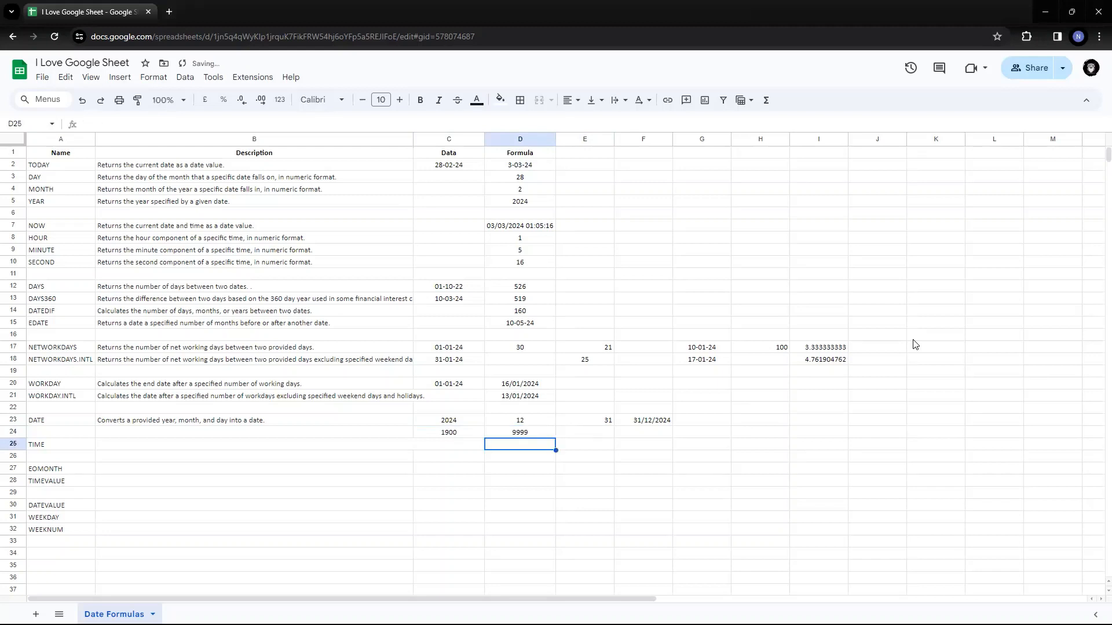
Step: Review the year range in C24:D24 against the year in C23 and the DATE formula in F23
key(Up)
key(Left)
key(Up)
key(Down)
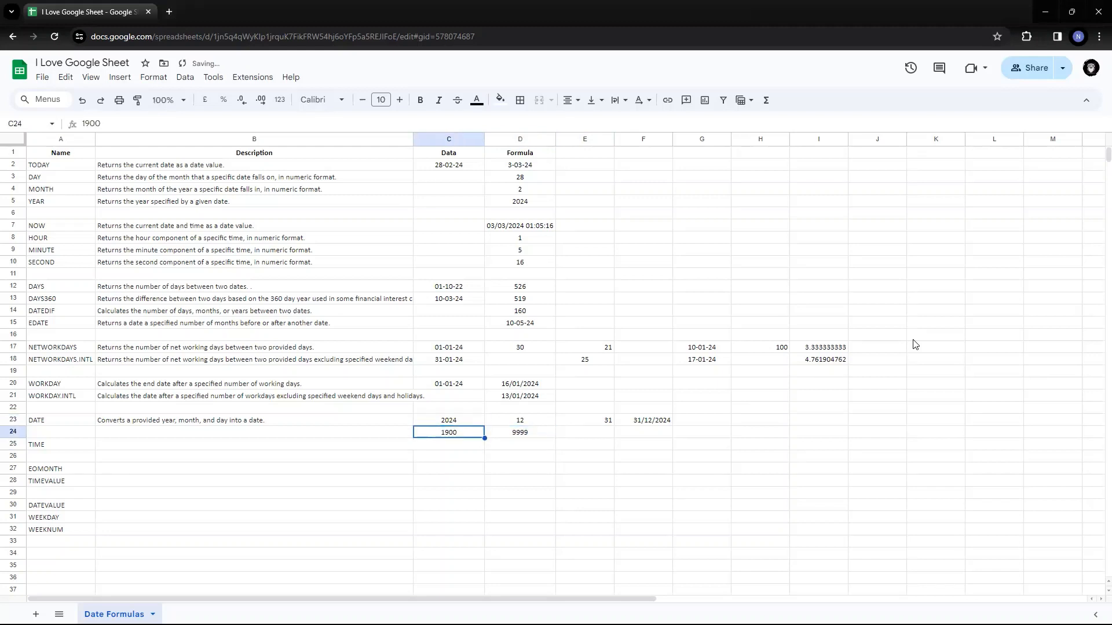
key(shift+Right)
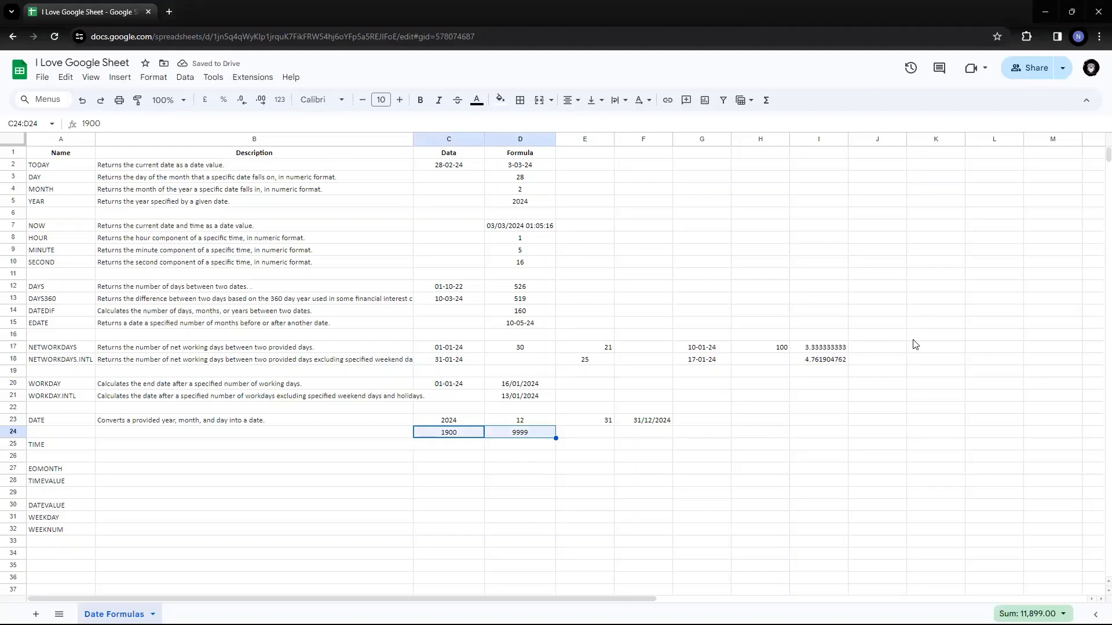
key(Up)
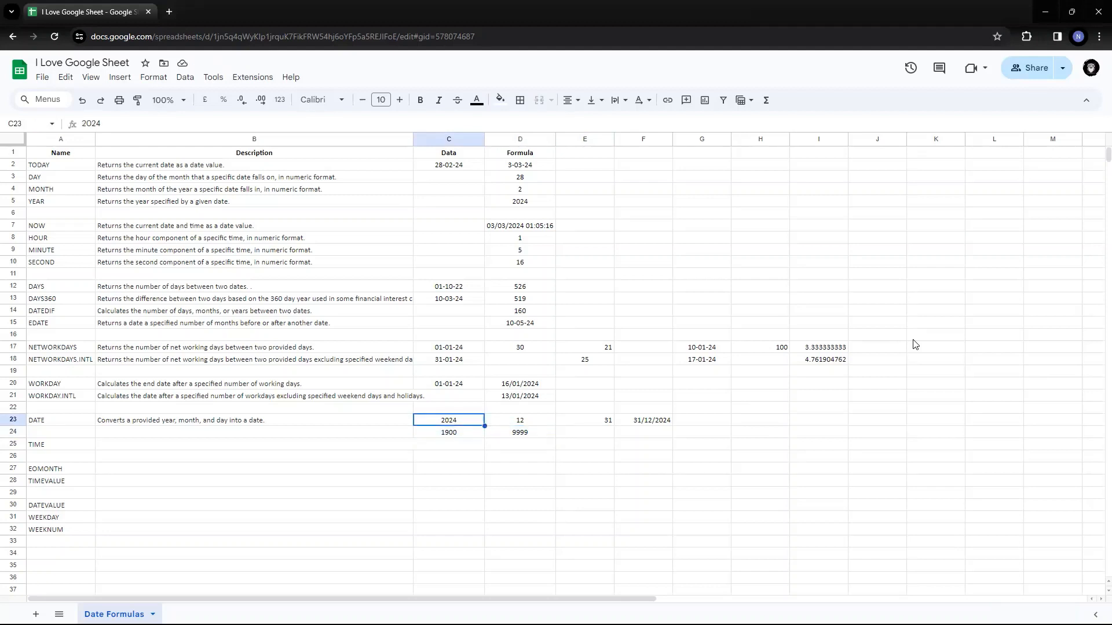
key(Right)
key(Right)
key(Right)
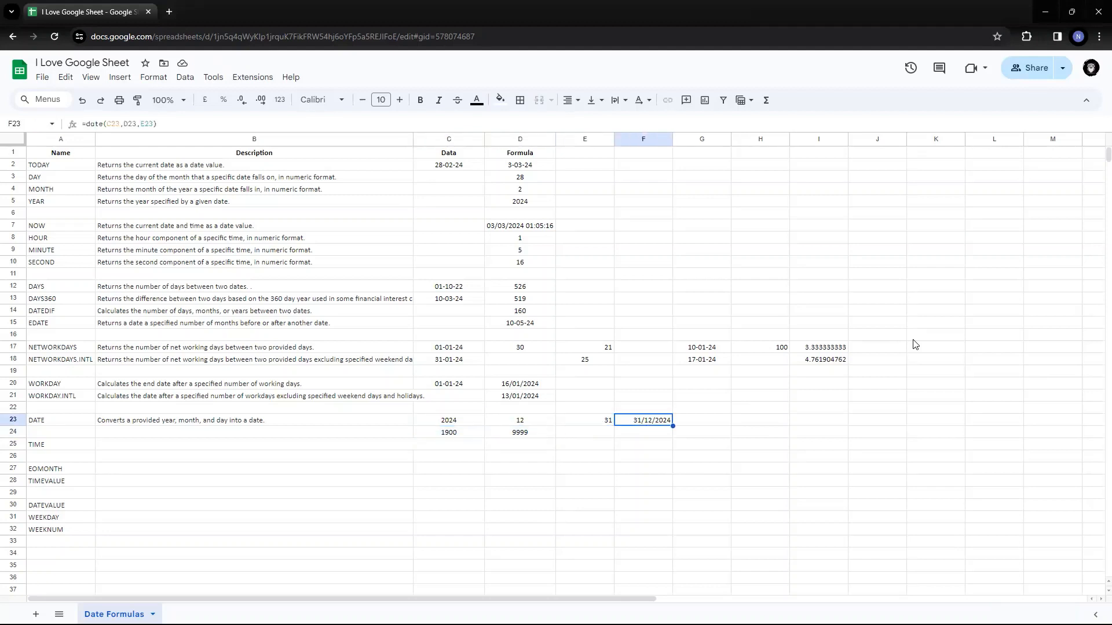
key(Left)
key(Left)
key(Left)
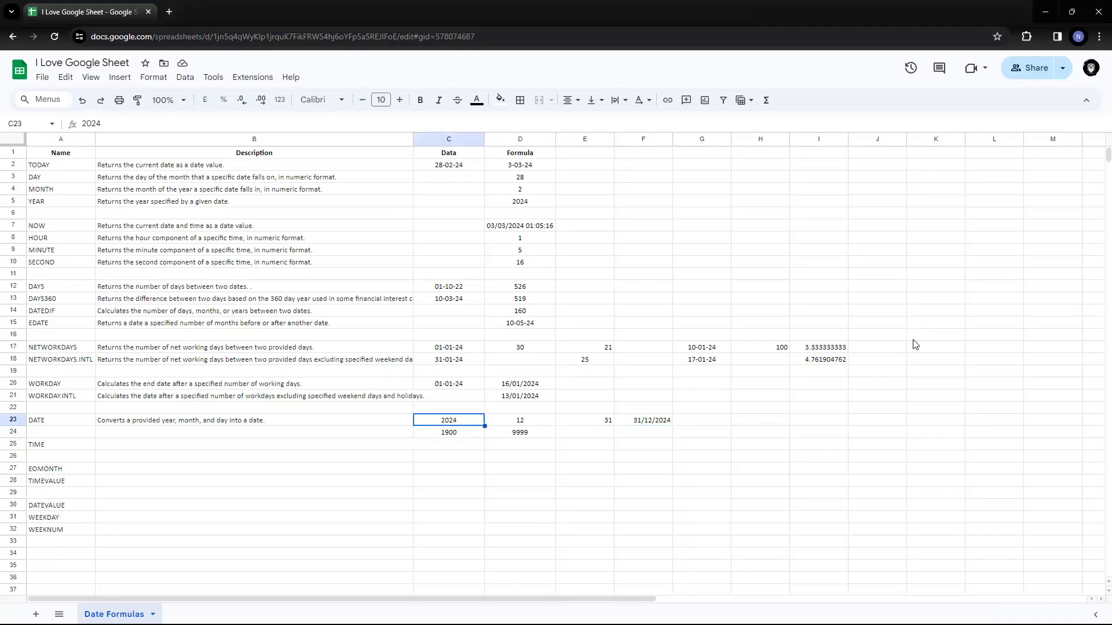
Step: Enter the early-year limits 0 in C25 and 1899 in D25, and select both cells
key(Down)
key(Down)
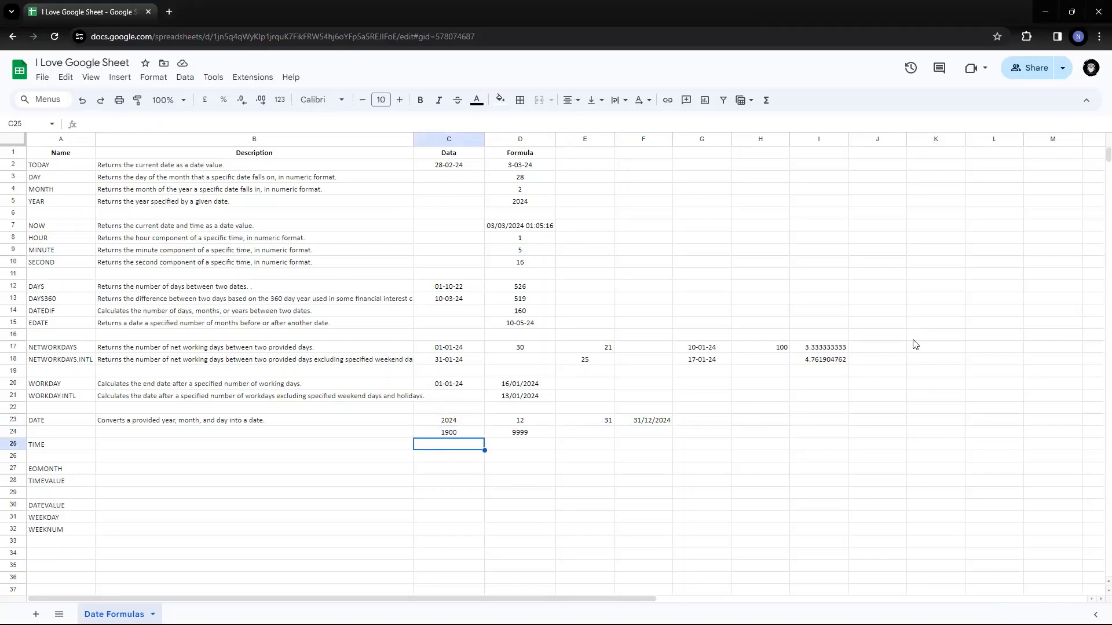
text(0)
key(Tab)
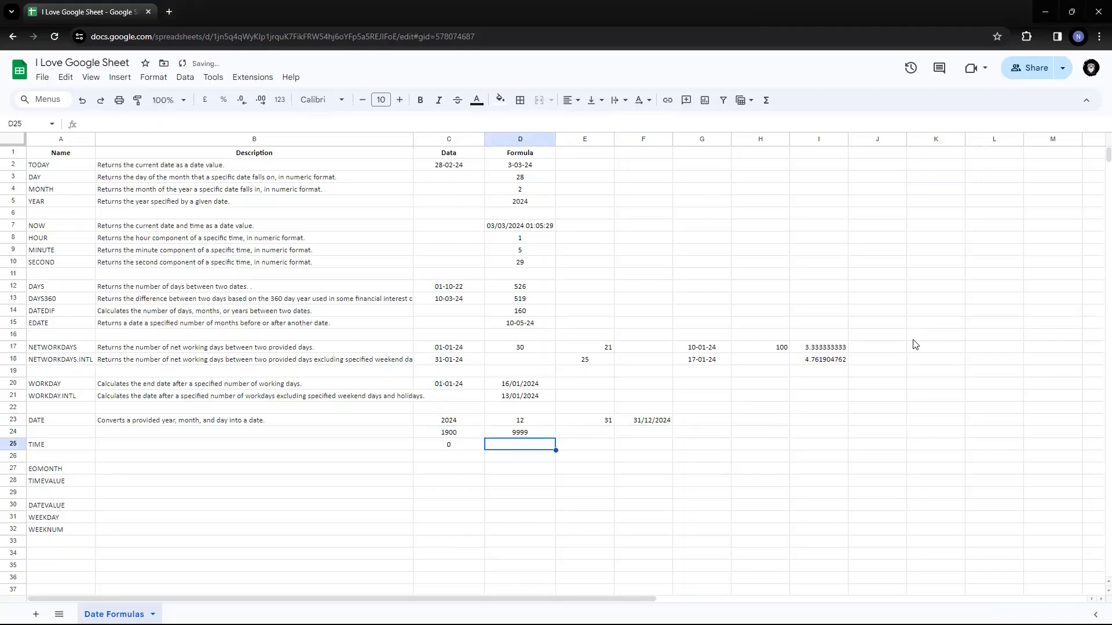
text(1899)
key(Left)
key(shift+Right)
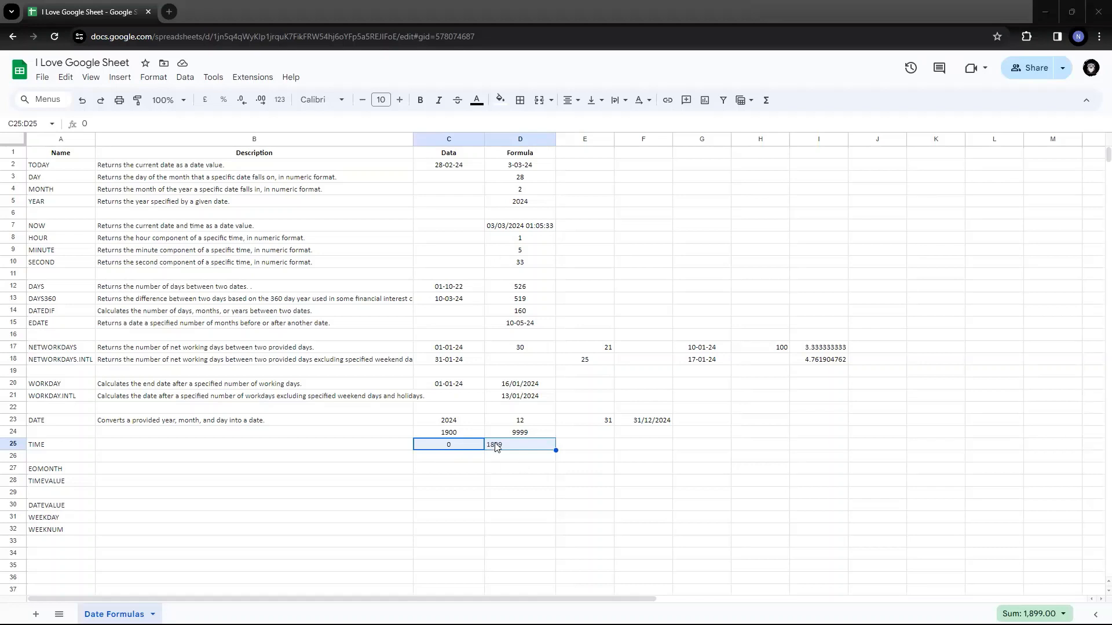
Step: Set the year in C23 to 100 and check the date returned by the DATE formula in F23
click(474, 422)
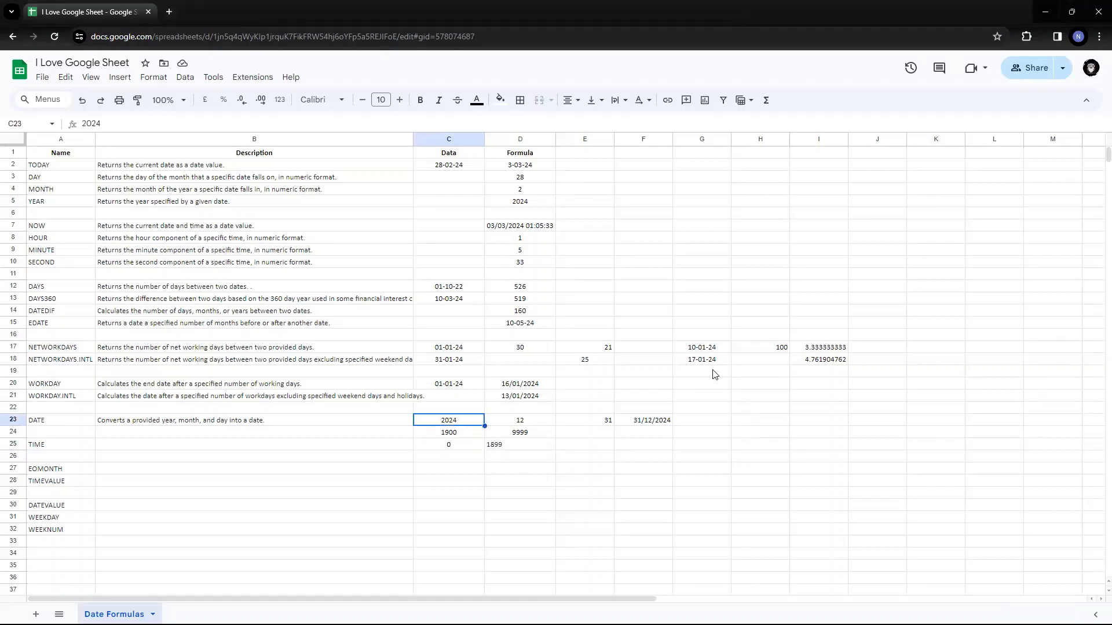
text(1)
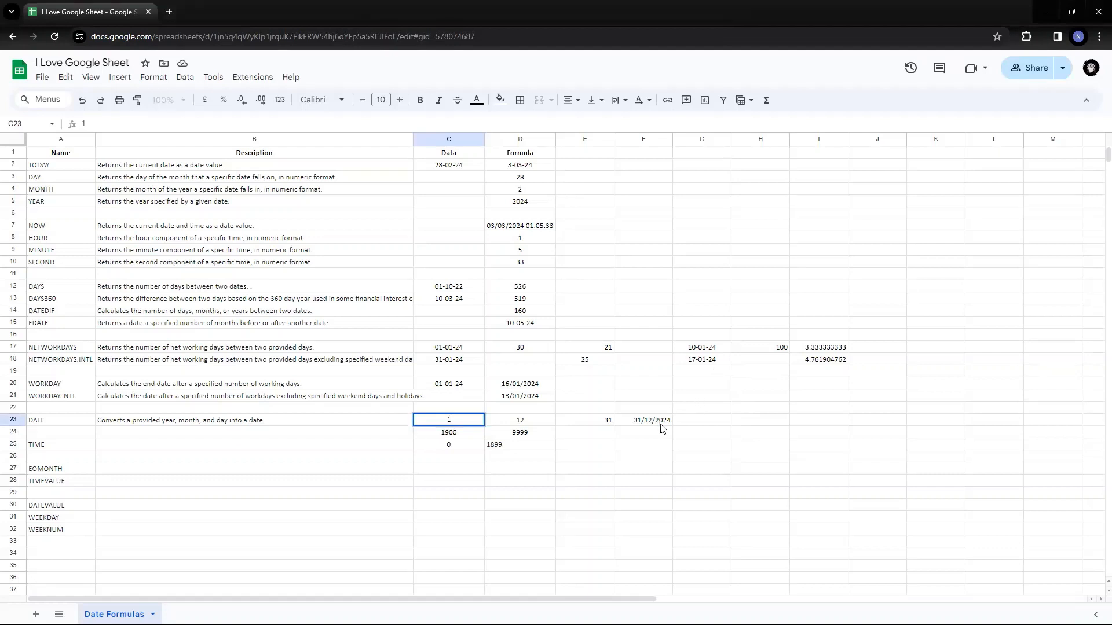
text(00)
key(Return)
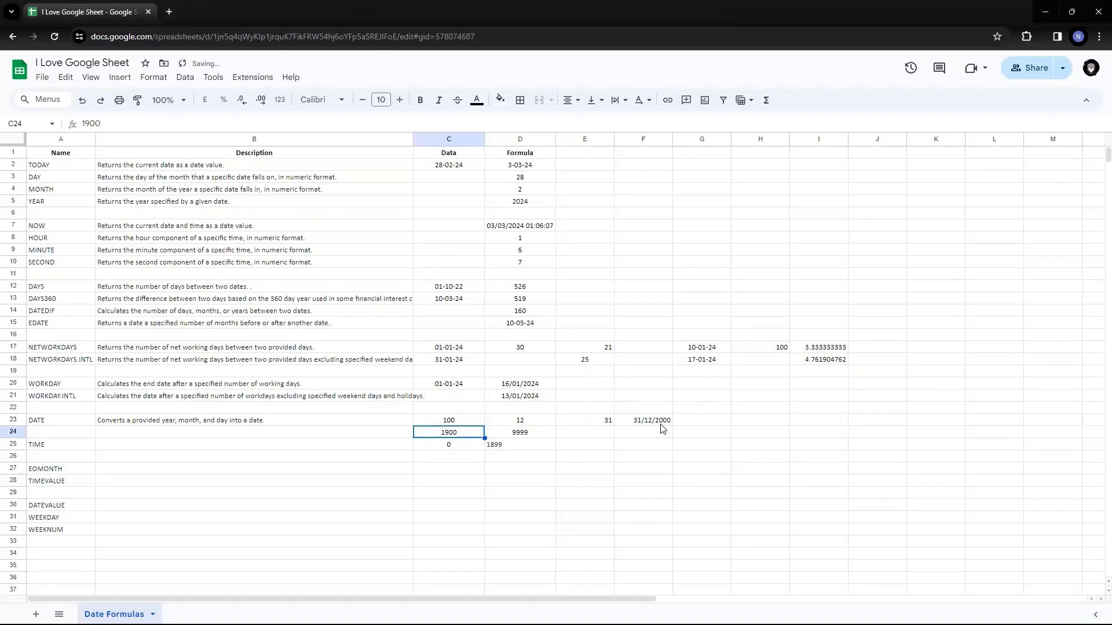
key(Up)
key(Right)
key(Right)
key(Right)
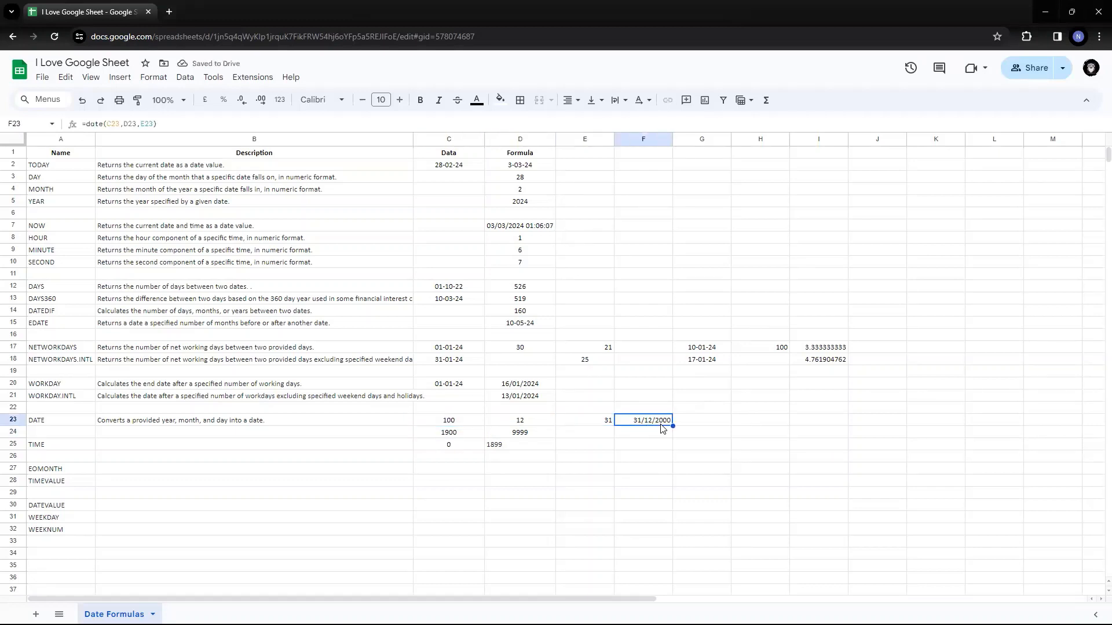
Step: Compare the year in C23 with the 0 to 1899 range in row 25 and the 1900 base in C24
key(Left)
key(Left)
key(Left)
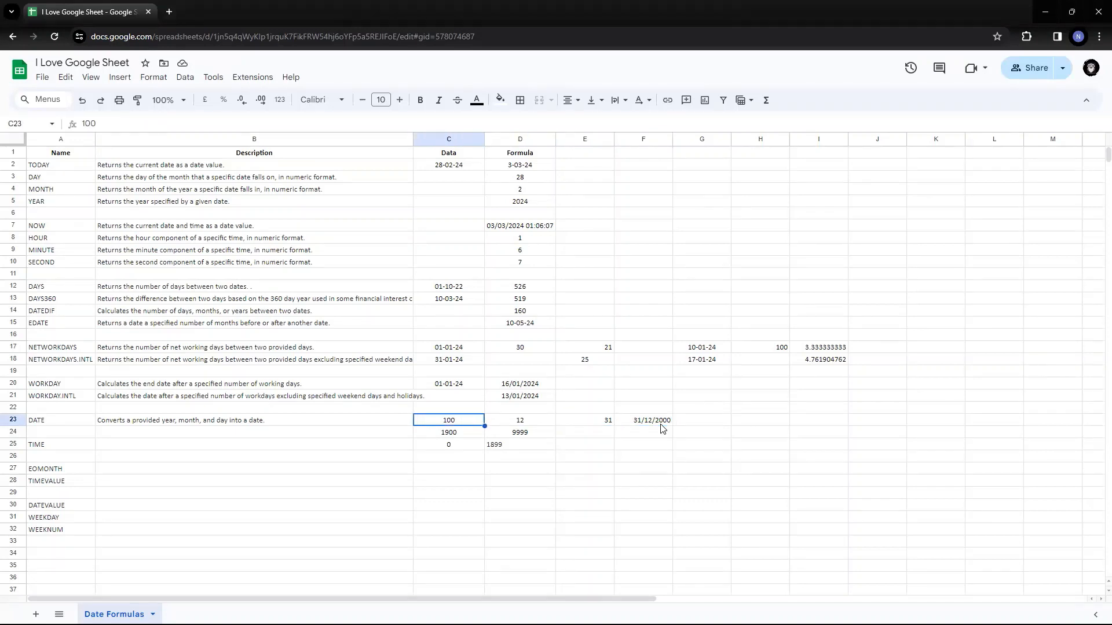
key(Down)
key(Down)
key(Right)
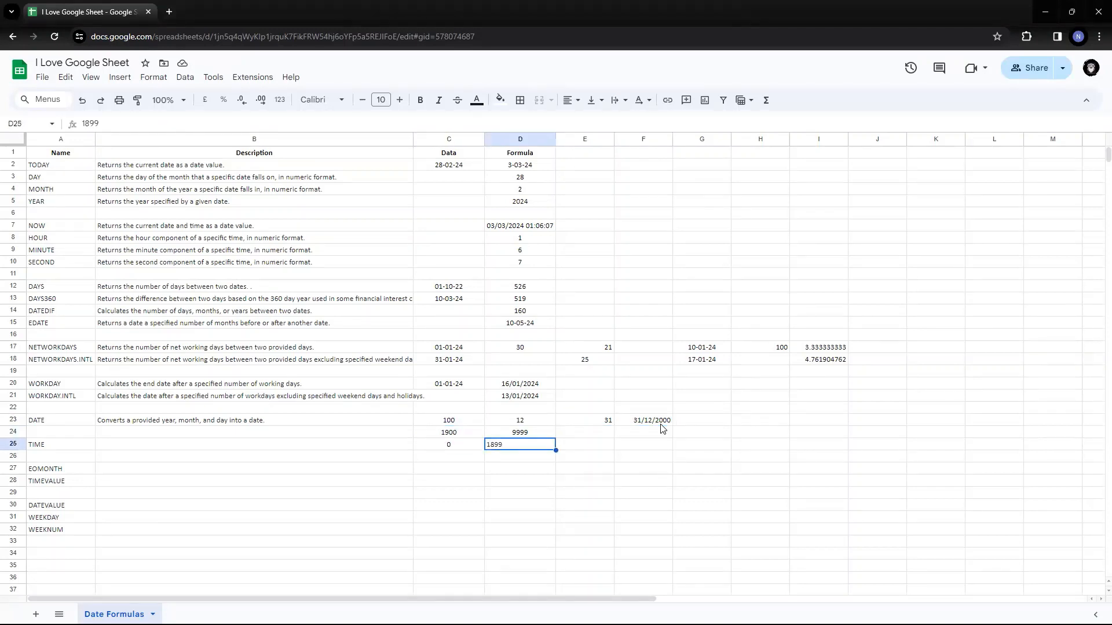
key(Up)
key(Up)
key(Left)
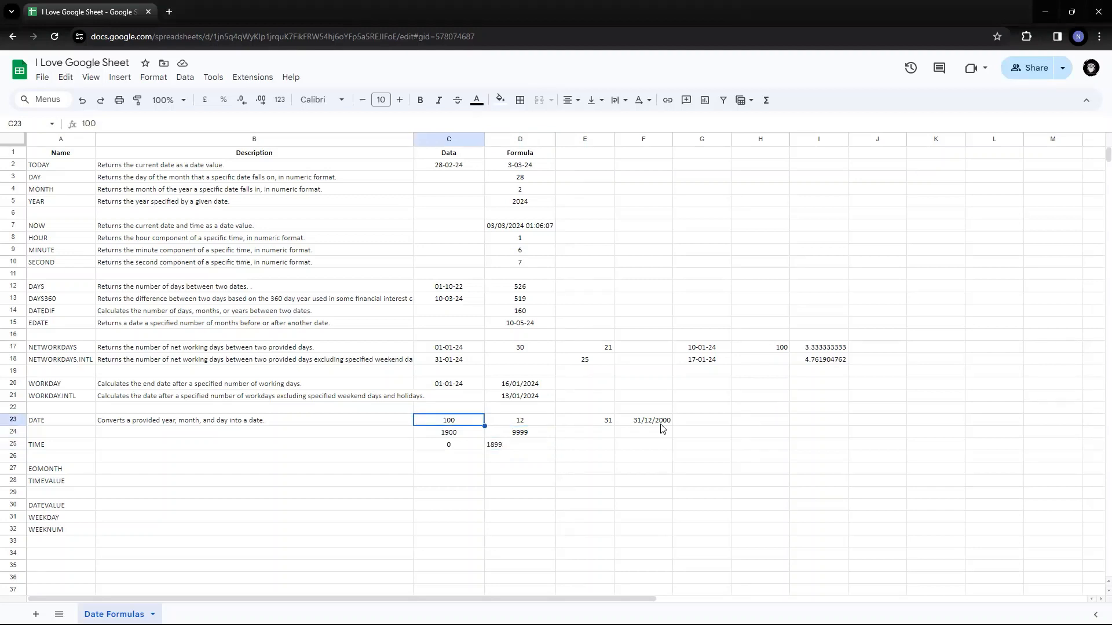
key(Down)
key(Down)
key(Right)
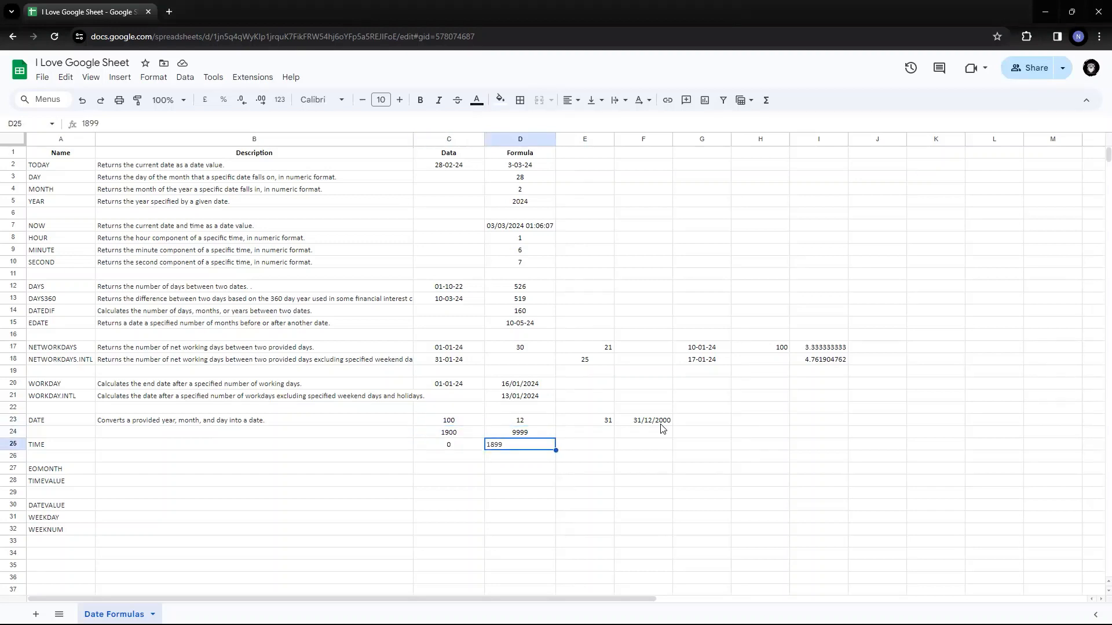
key(Up)
key(Left)
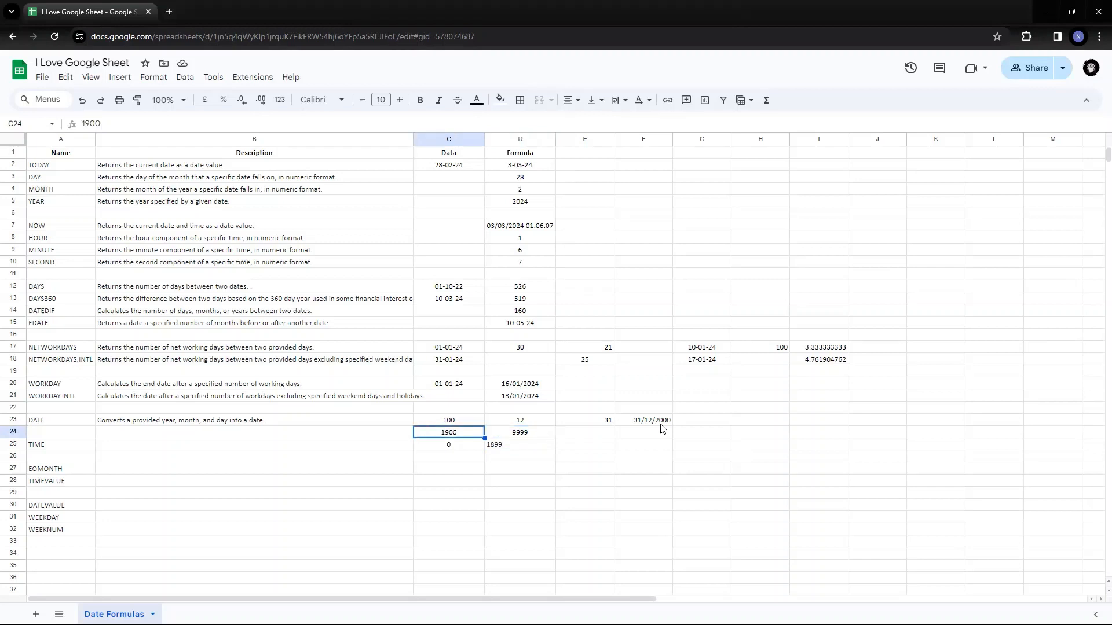
key(Up)
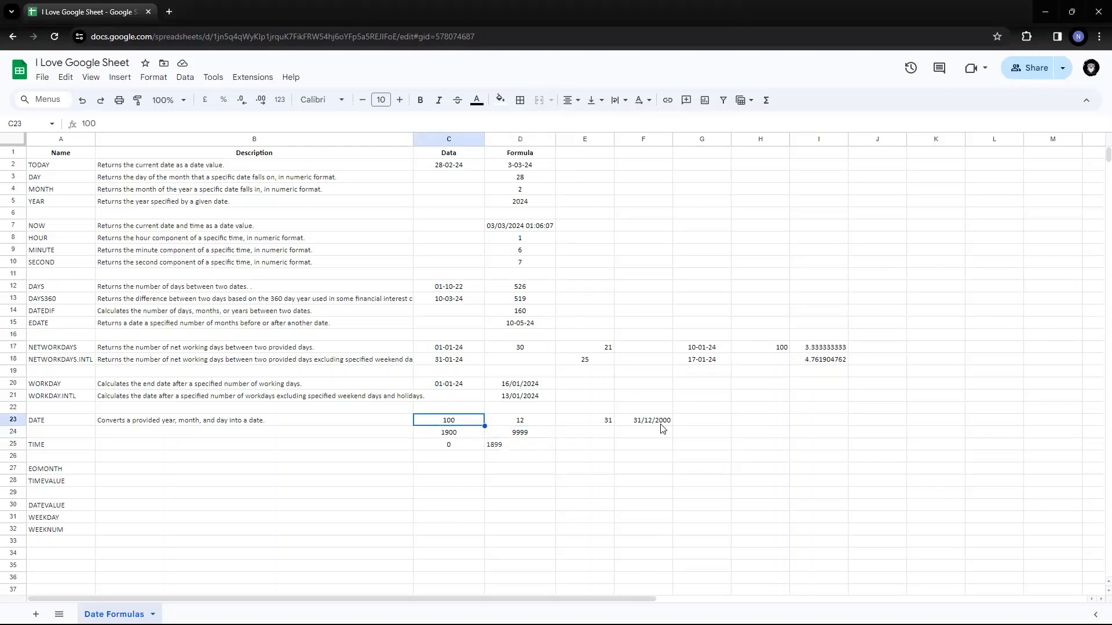
Step: Enter the formula =1900+C23 in H23 to calculate the year that DATE uses
key(Right)
key(Right)
key(Right)
key(Right)
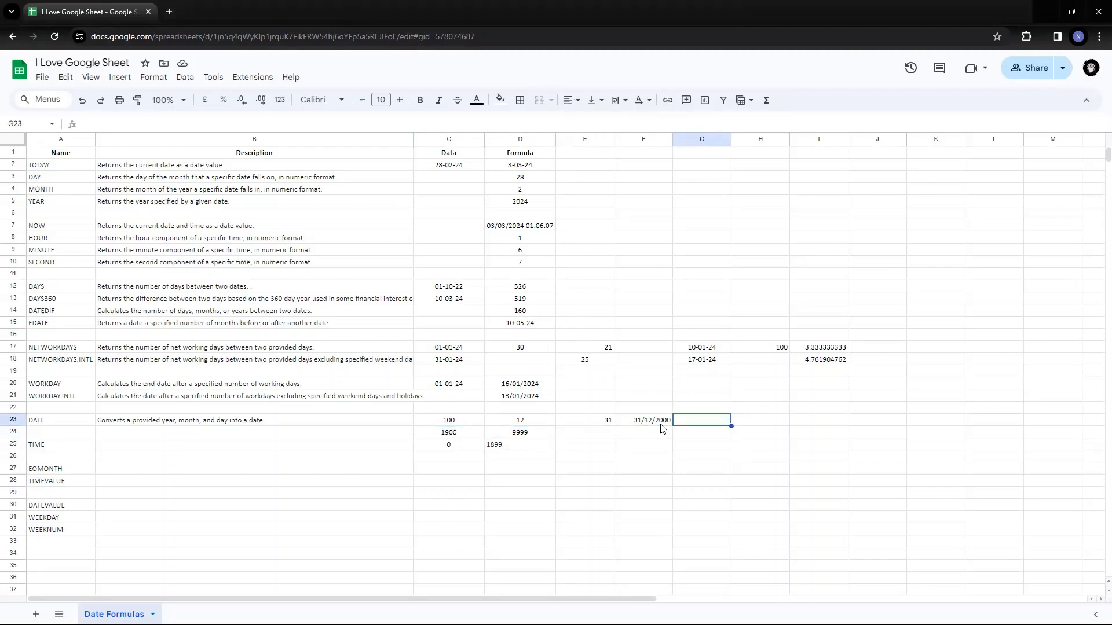
key(Left)
key(Right)
key(Right)
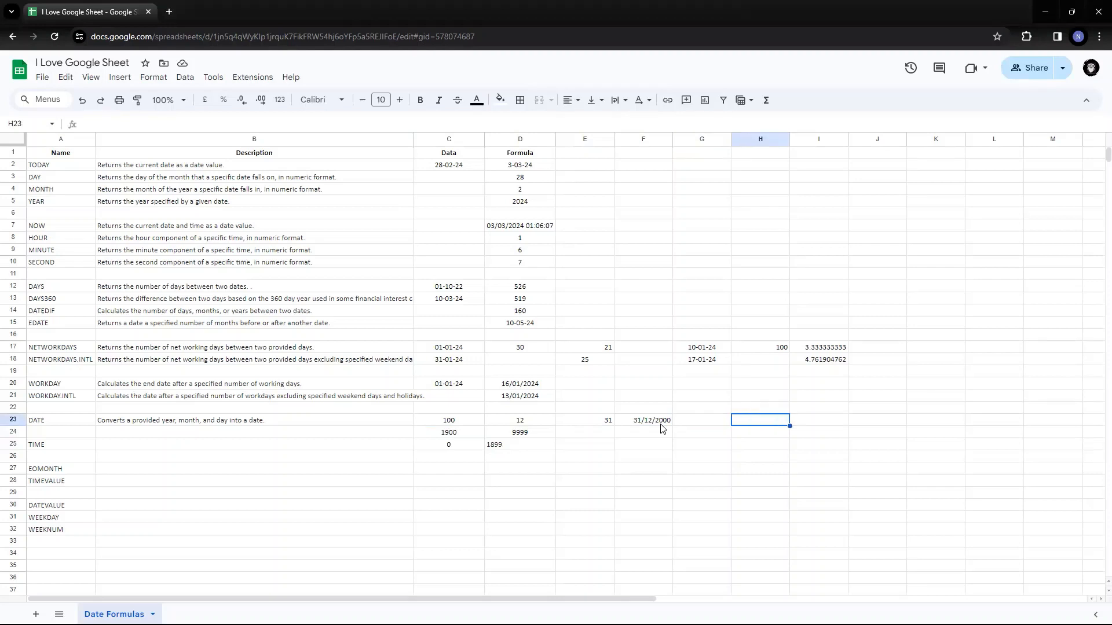
text(=-)
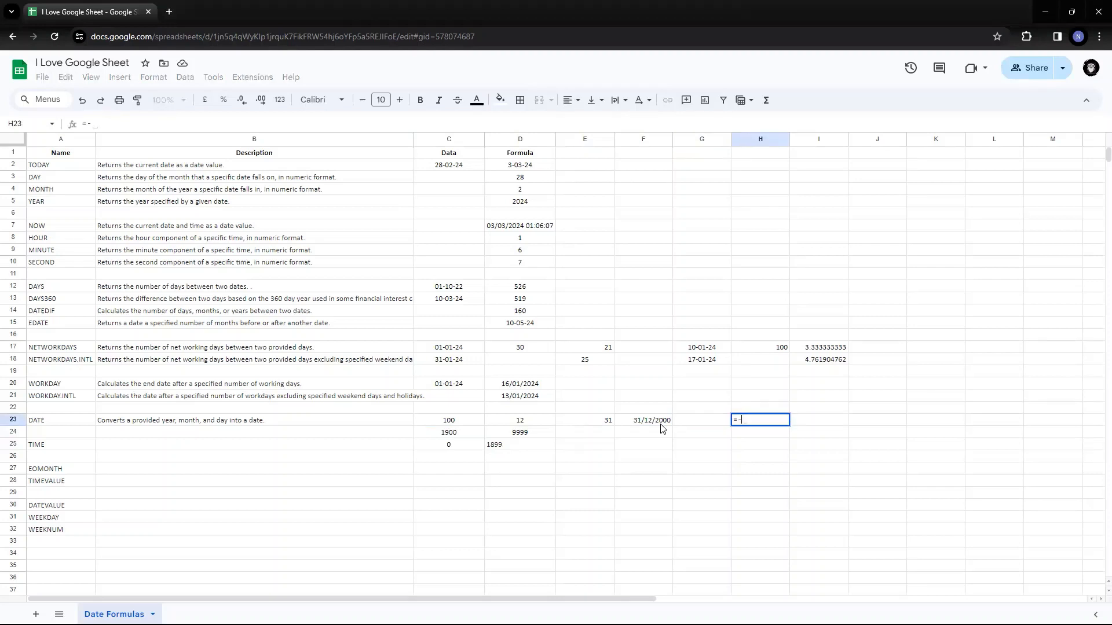
text(19)
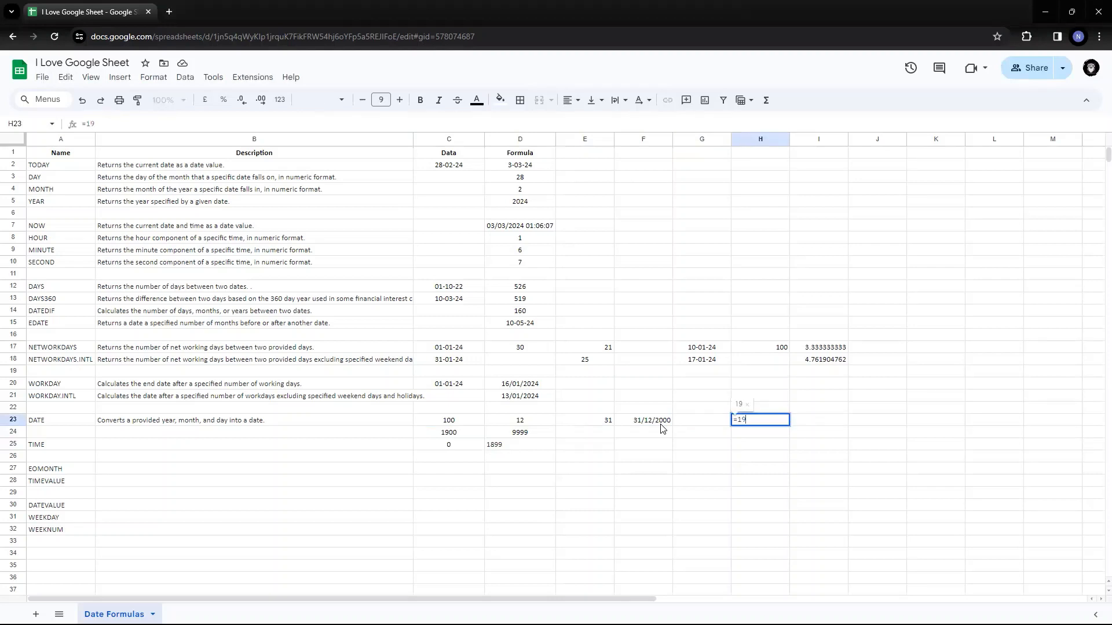
text(00+)
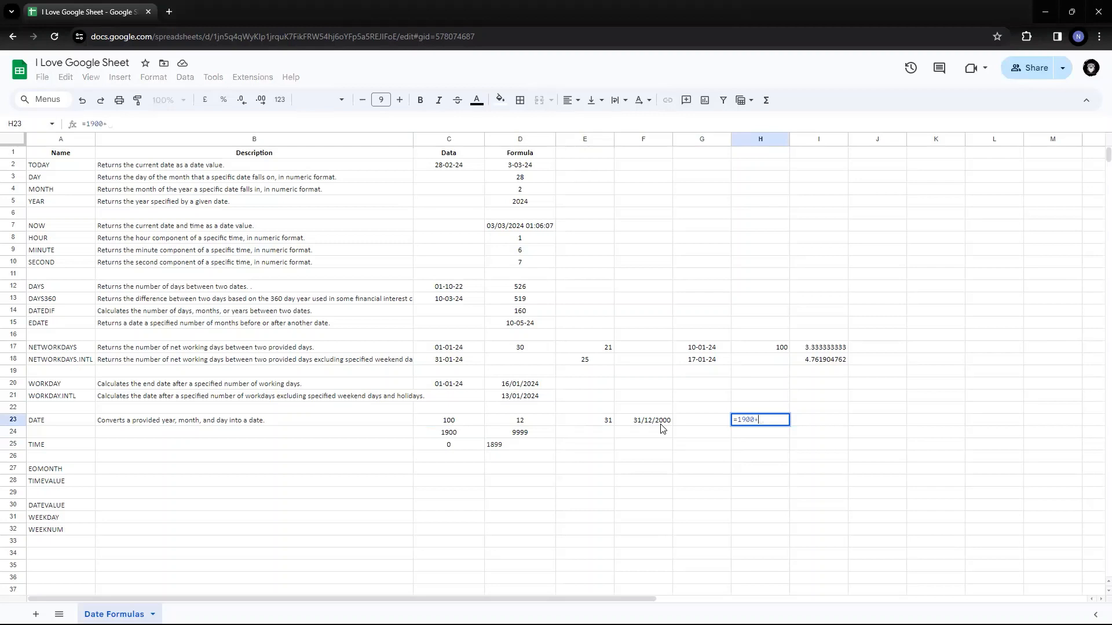
key(Left)
key(Left)
key(Left)
key(Left)
key(Left)
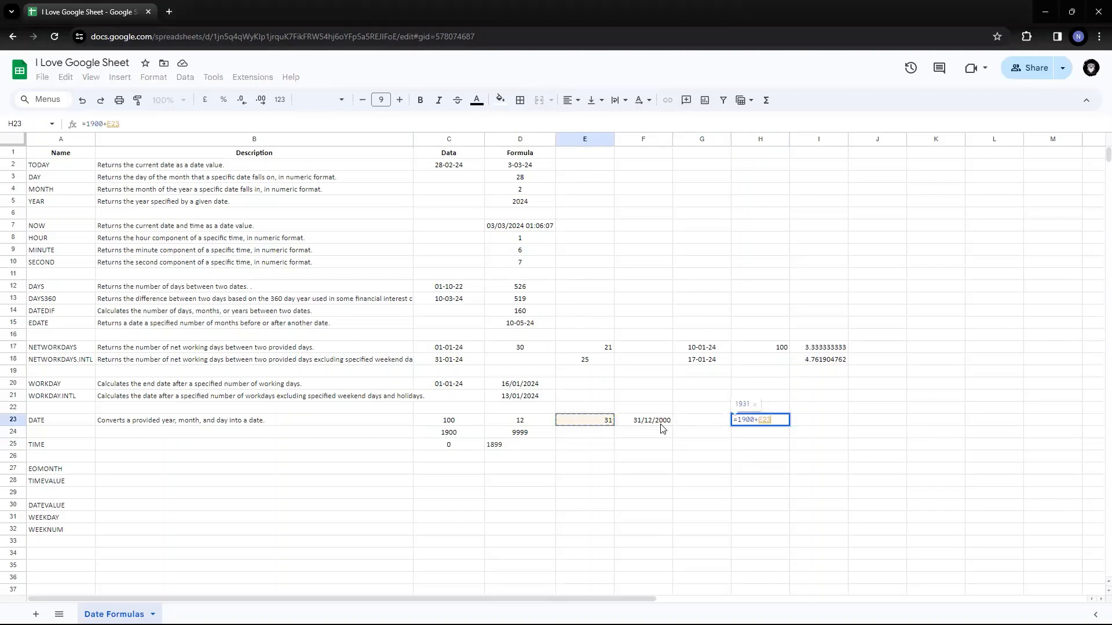
key(Return)
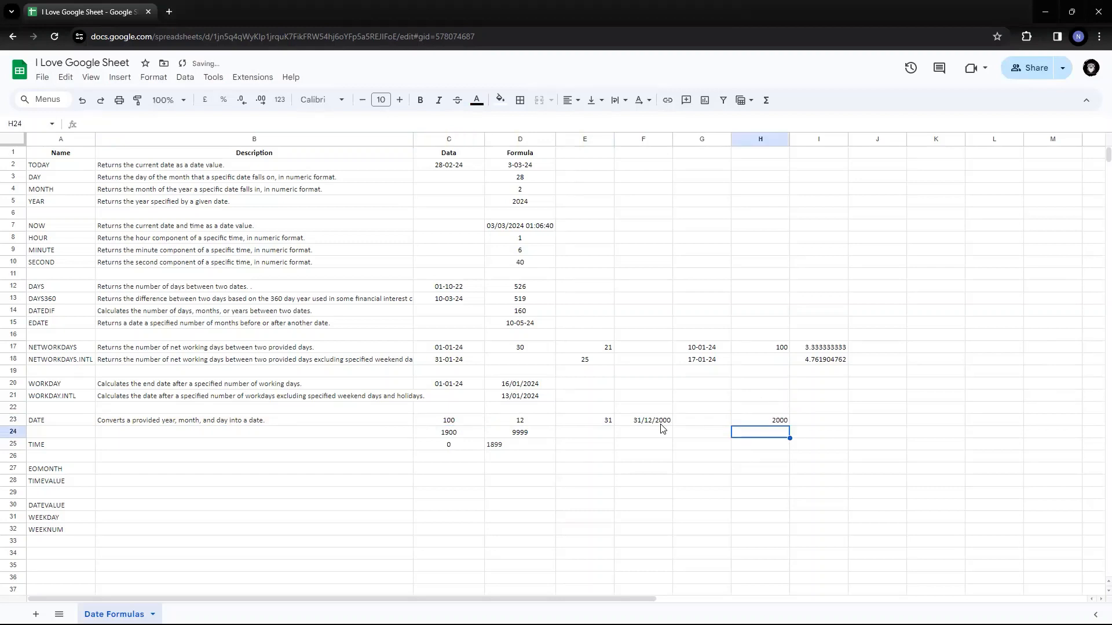
Step: Compare the date in F23 with the calculated year in H23, and return to the year in C23
key(Left)
key(Left)
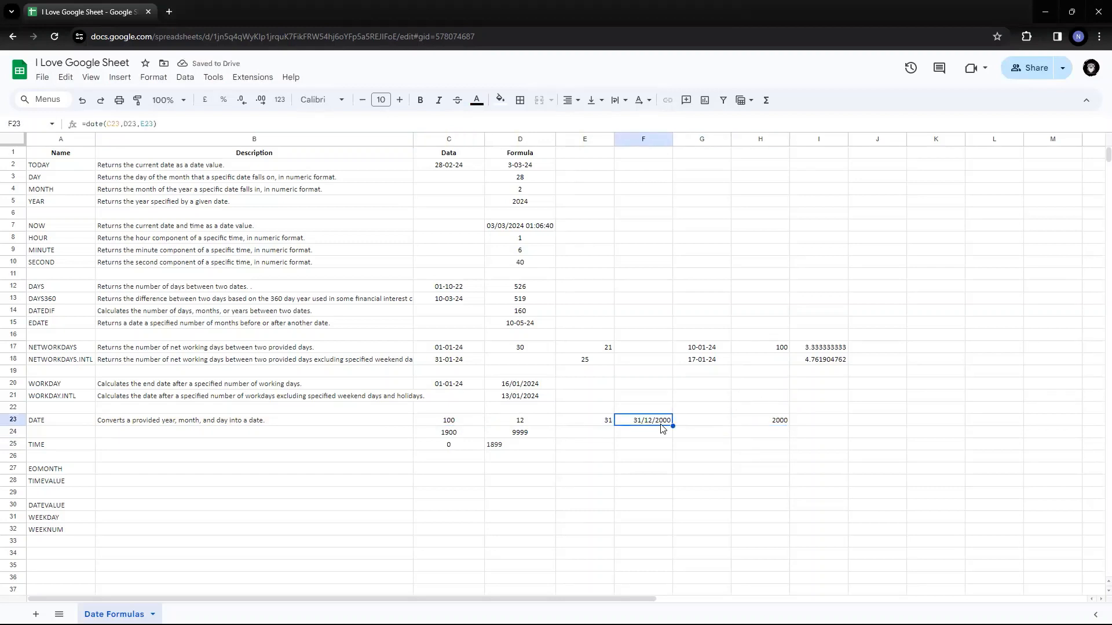
key(Left)
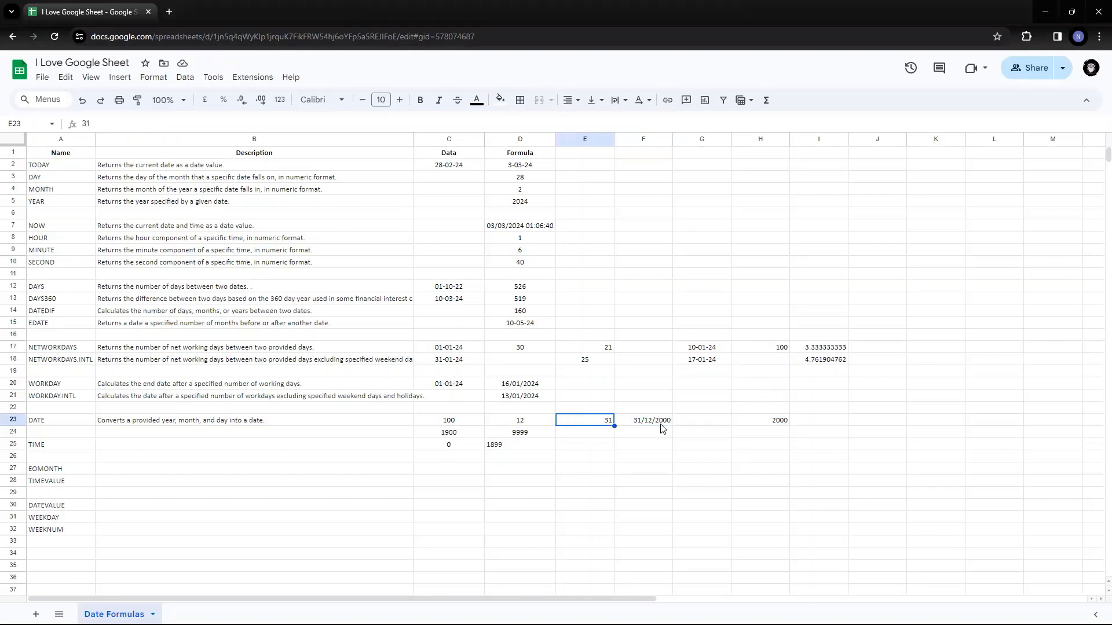
key(Right)
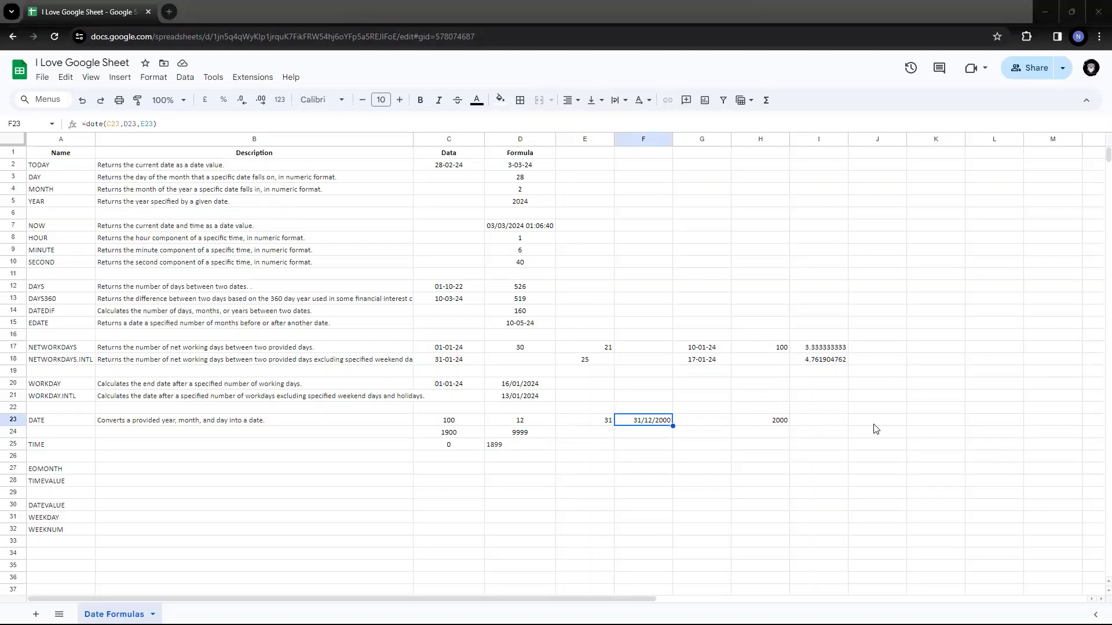
click(474, 421)
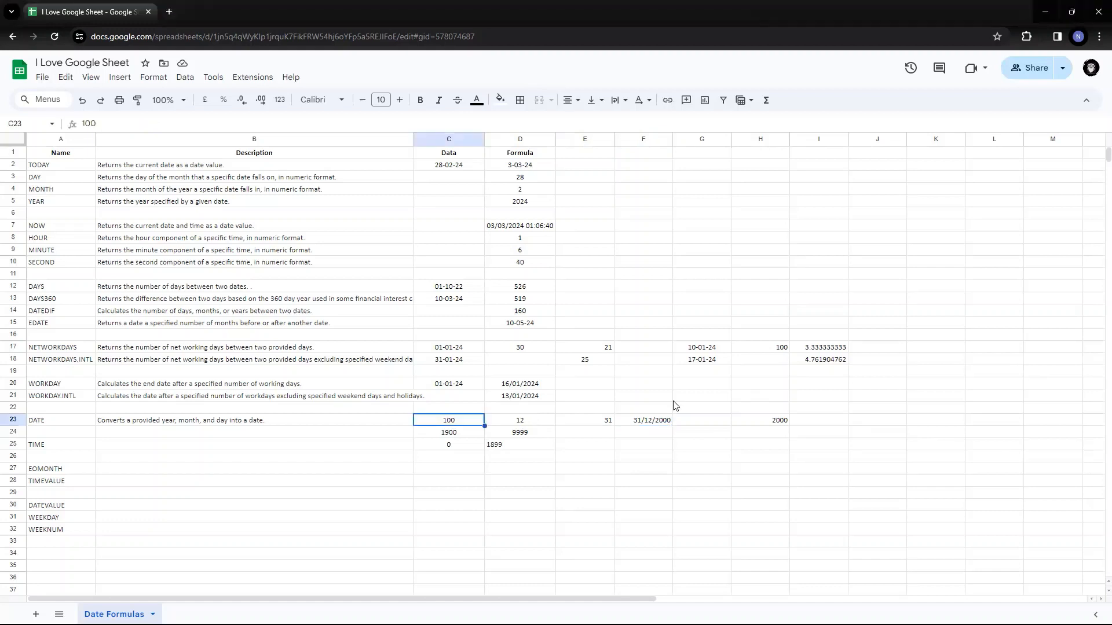
Step: Set the year in C23 to 200 and check the calculated year in H23
text(2000)
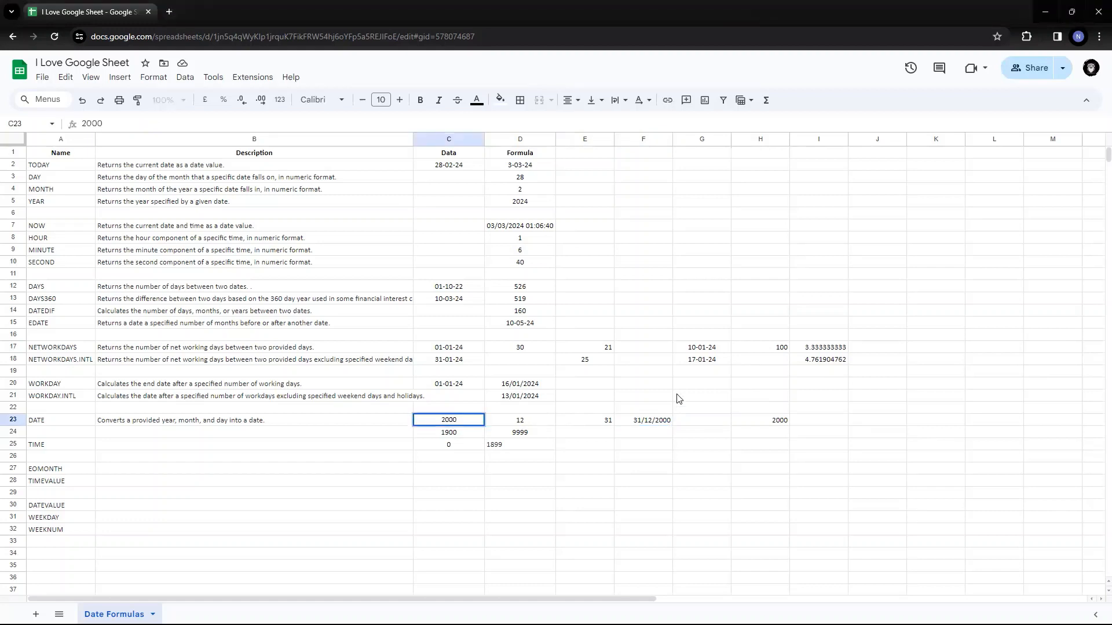
key(BackSpace)
key(Return)
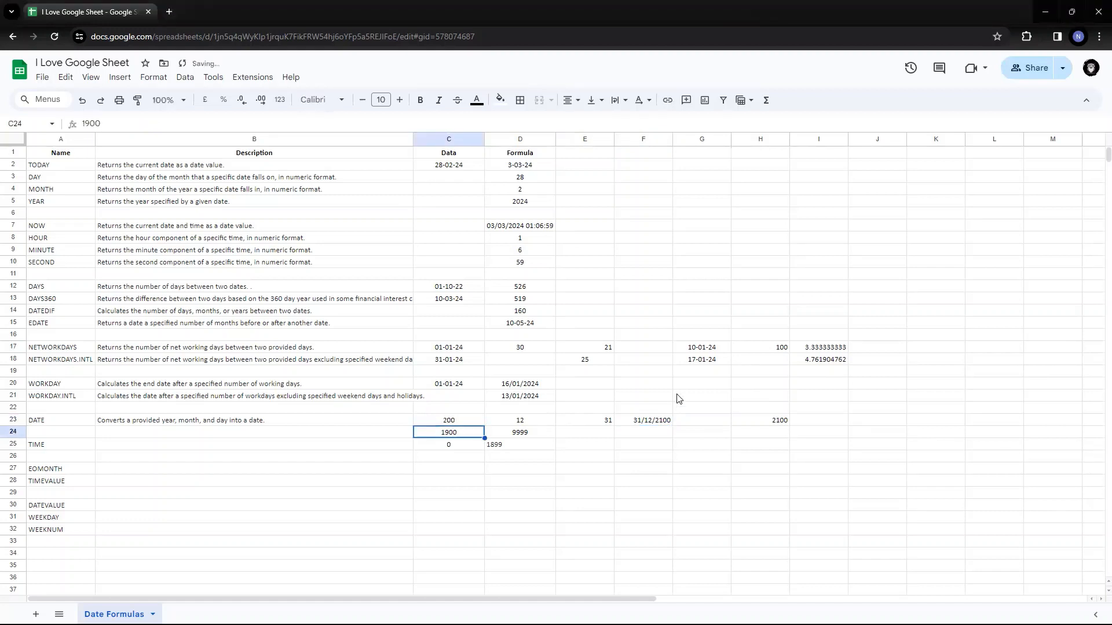
key(Up)
key(Right)
key(Right)
key(Right)
key(Right)
key(Right)
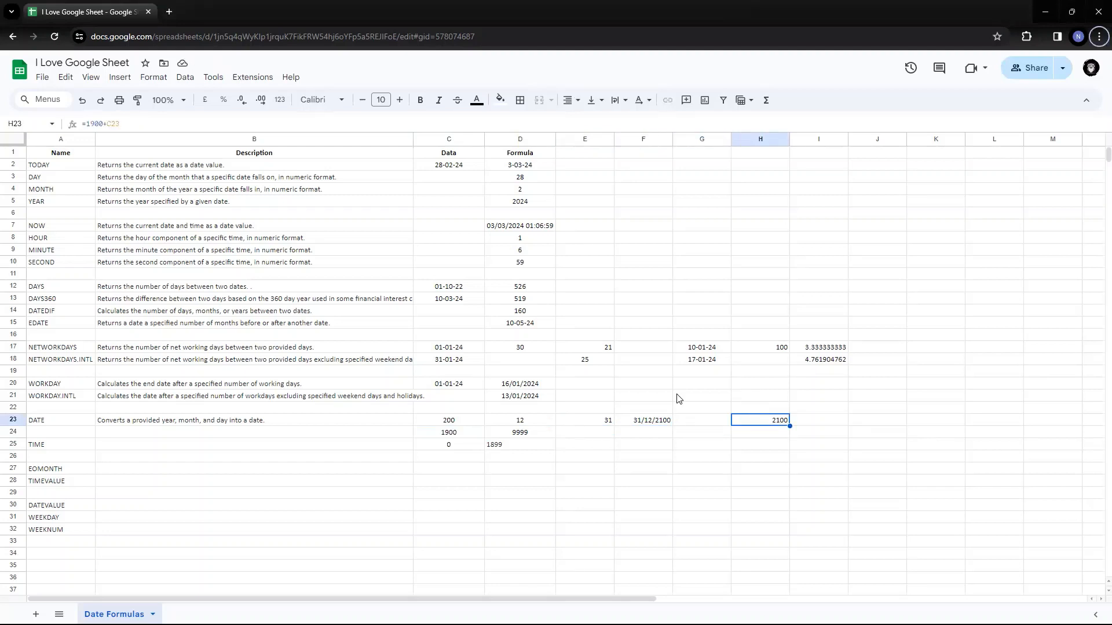
Step: Review the 0 to 1899 year range in row 25 and the 1900 to 9999 range in row 24
click(444, 446)
key(shift+Right)
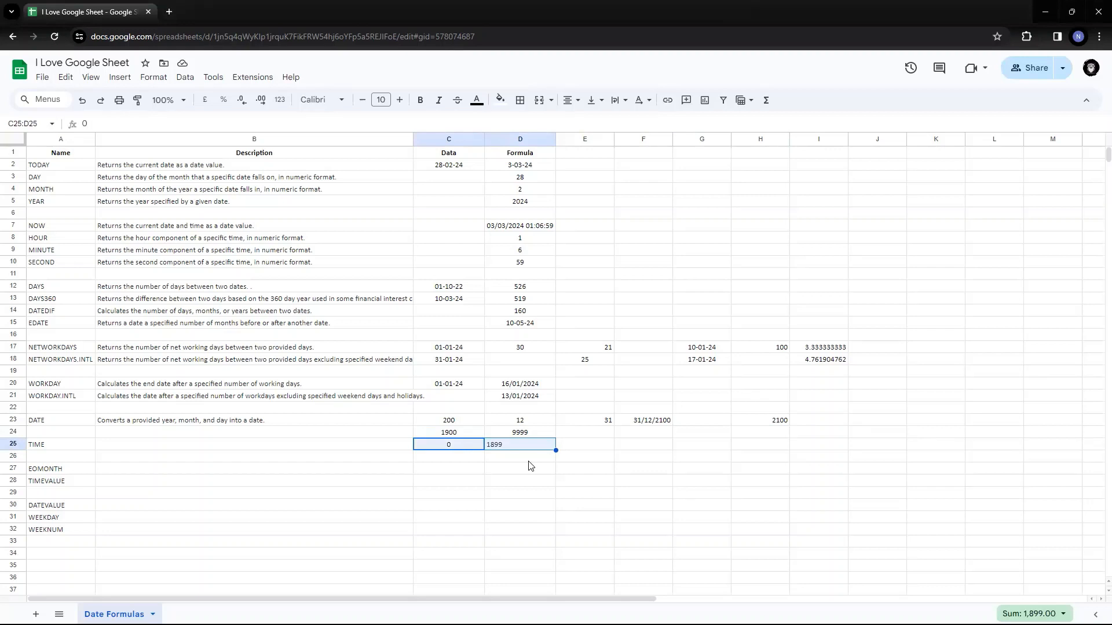
key(Up)
key(shift+Right)
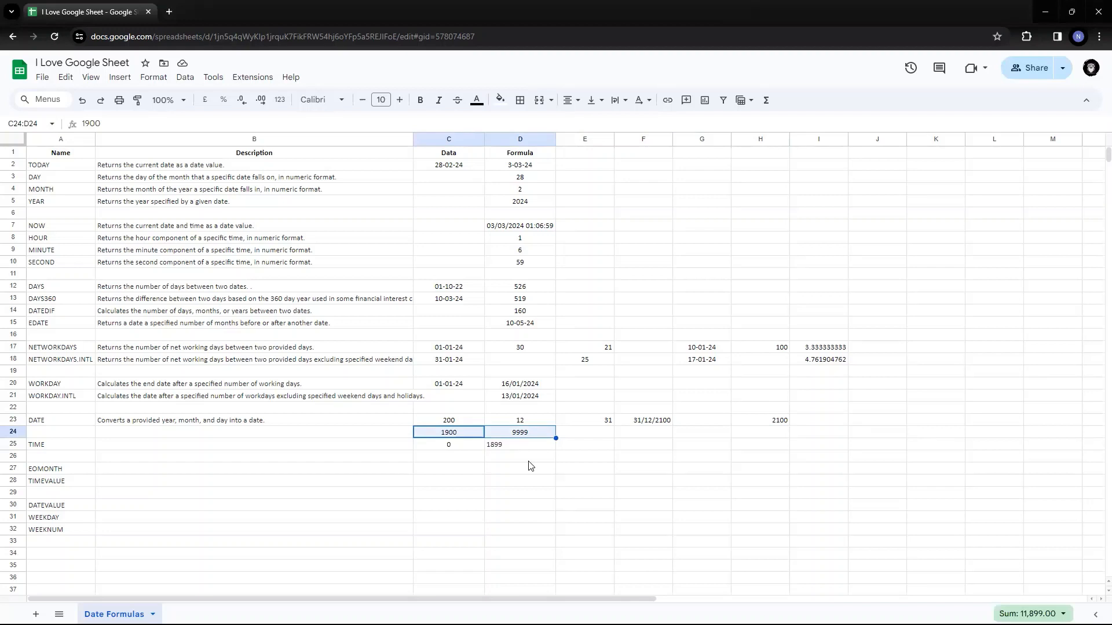
Step: Set the year in C23 to 1901 and check the date returned by the DATE formula in F23
key(Up)
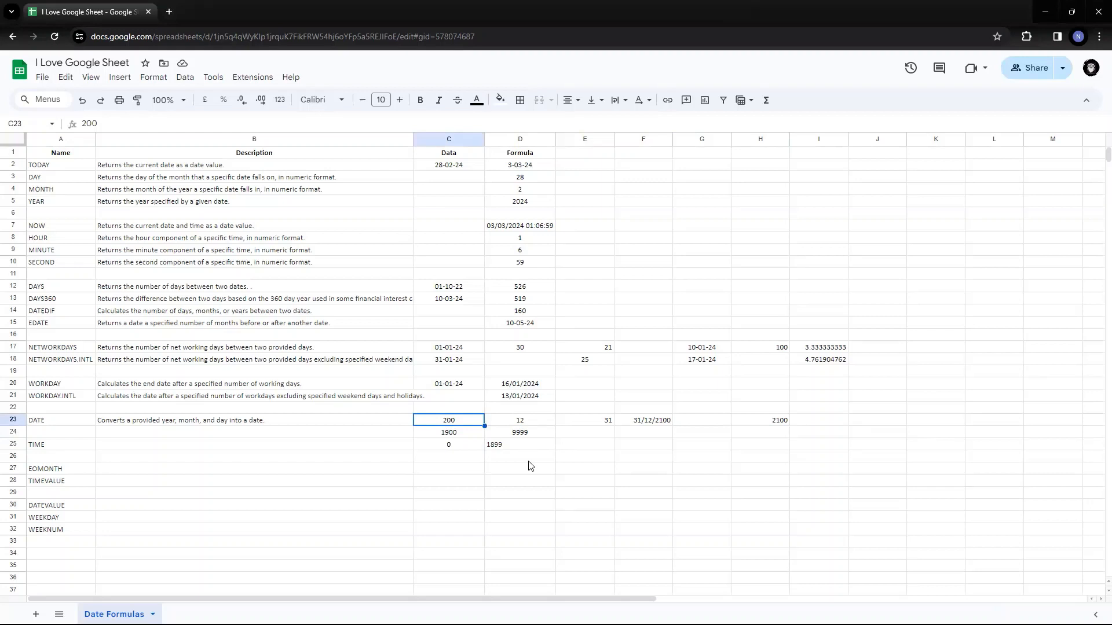
key(Return)
key(BackSpace)
key(BackSpace)
text(1901)
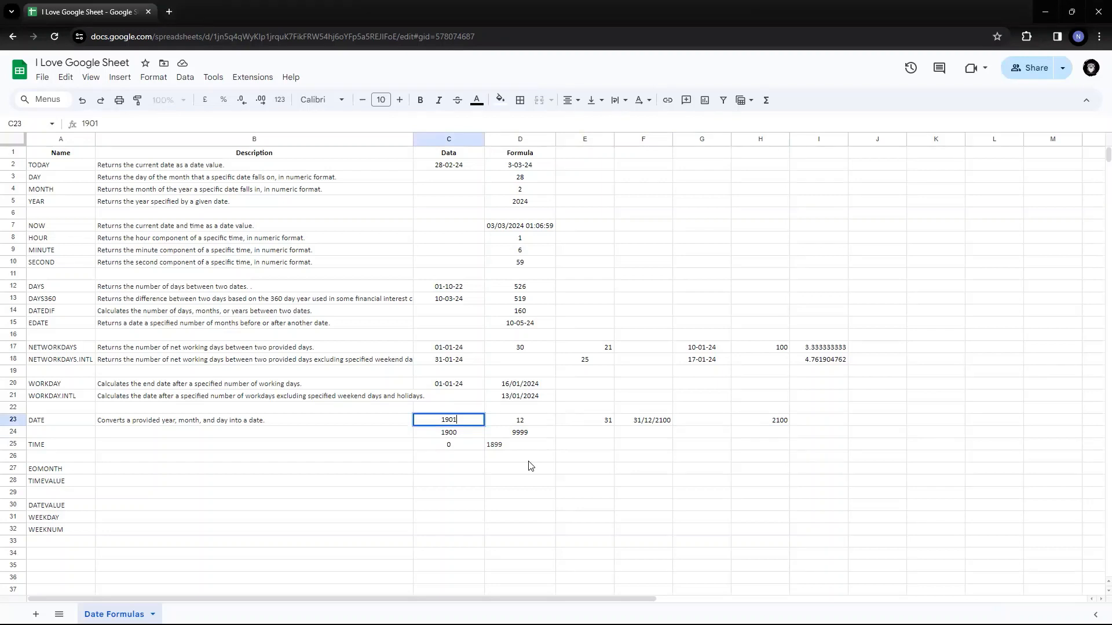
key(Return)
key(Up)
key(Right)
key(Right)
key(Right)
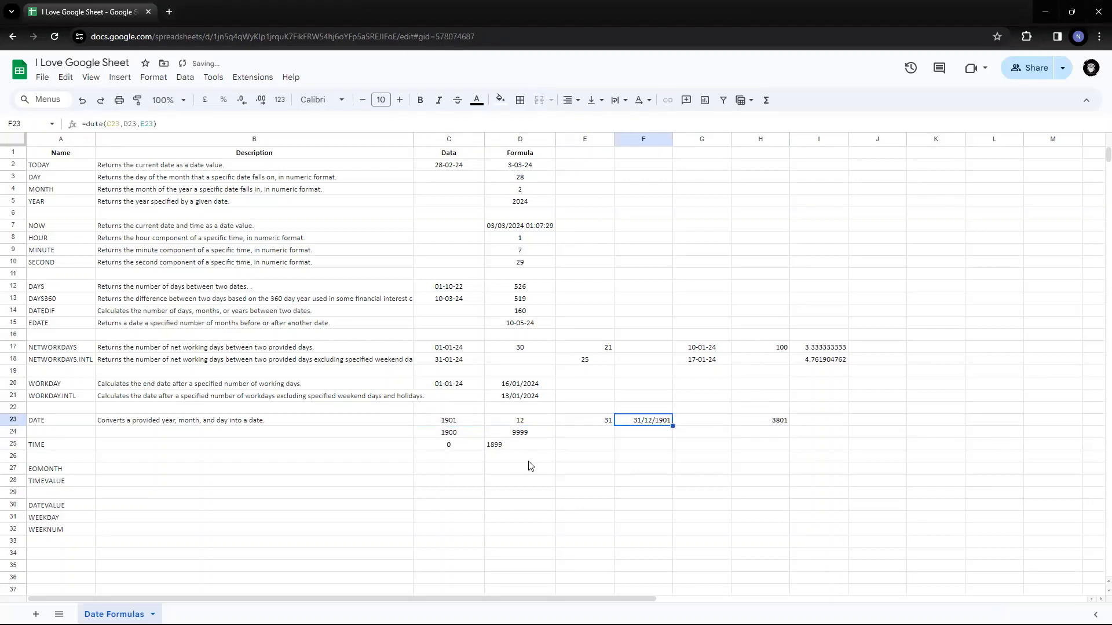
Step: Compare the year in C23 with the lower and upper limits of the range in C25 and D25
key(Left)
key(Left)
key(Left)
key(Down)
key(Down)
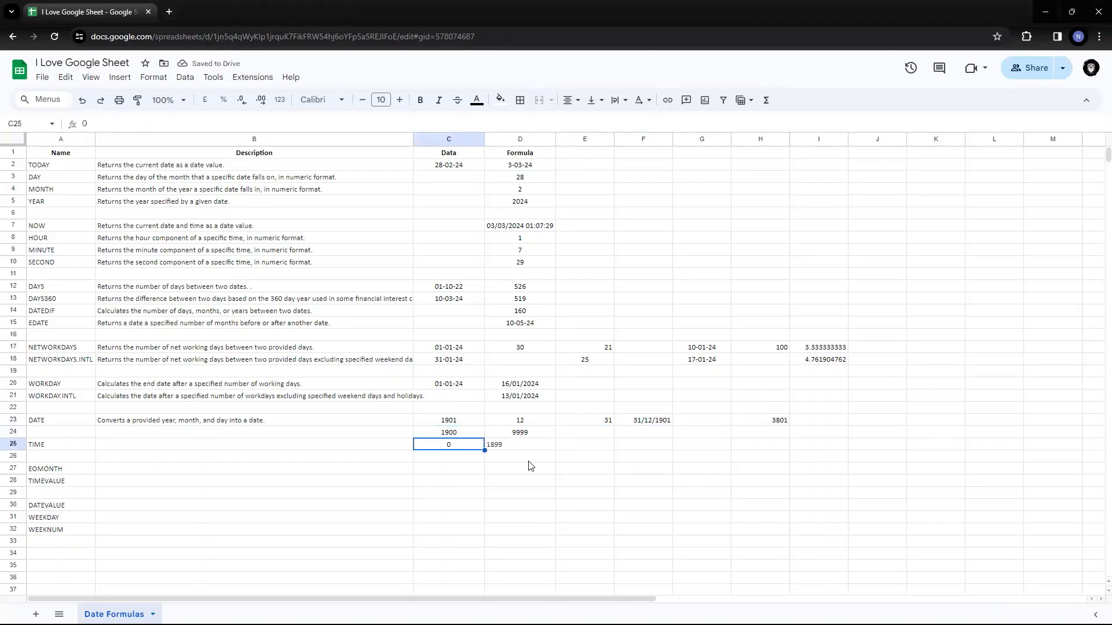
key(Right)
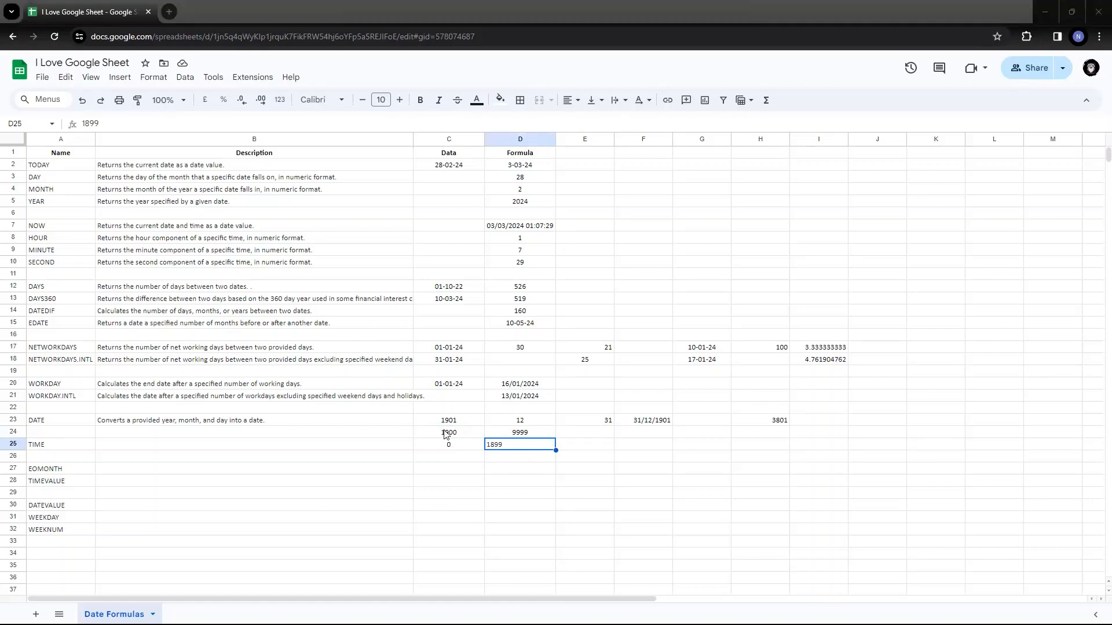
Step: Set the year in C23 to 1800 to test a value within the 0 to 1899 range
click(459, 421)
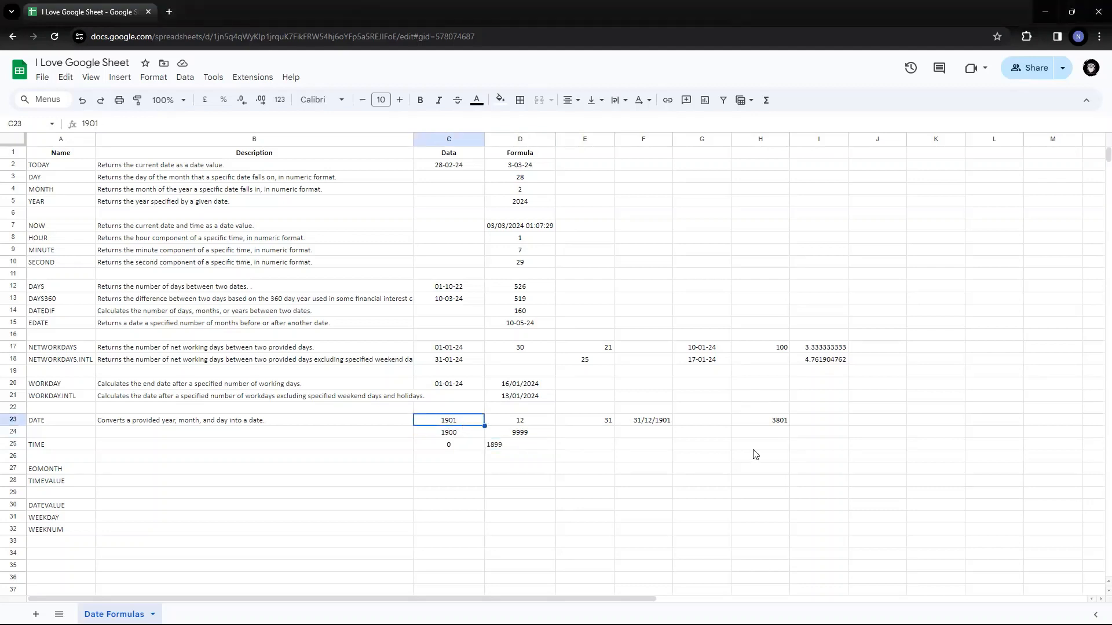
text(1800)
key(Return)
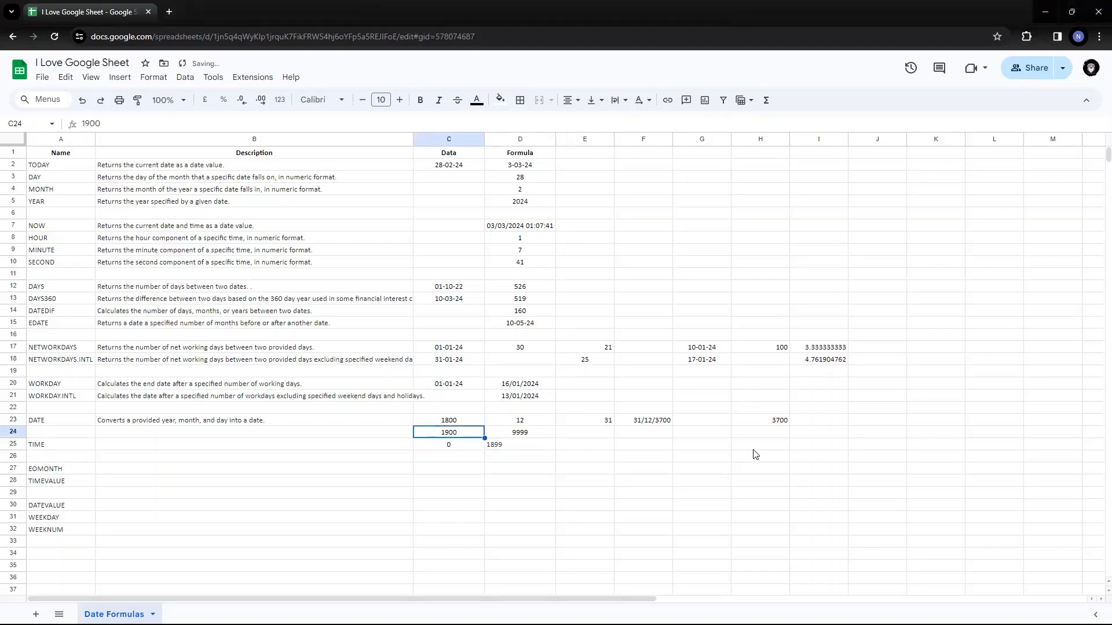
key(Up)
key(Right)
key(Left)
key(Down)
key(Up)
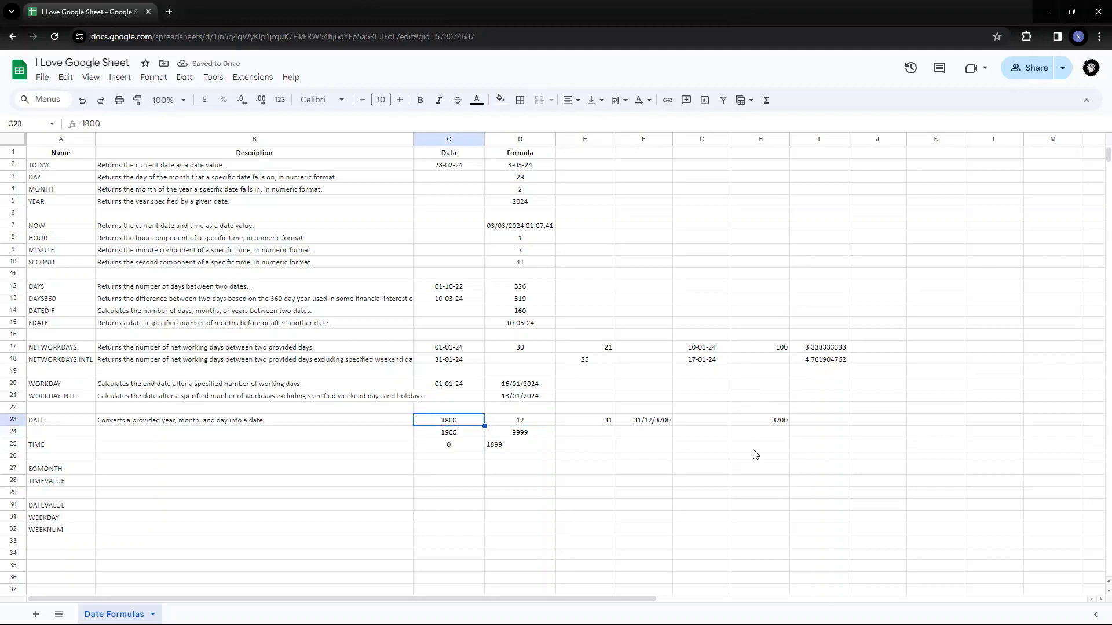
Step: Compare the calculated year in H23 with the date returned by the DATE formula in F23
key(shift+Down)
key(Right)
key(Right)
key(Right)
key(Right)
key(Right)
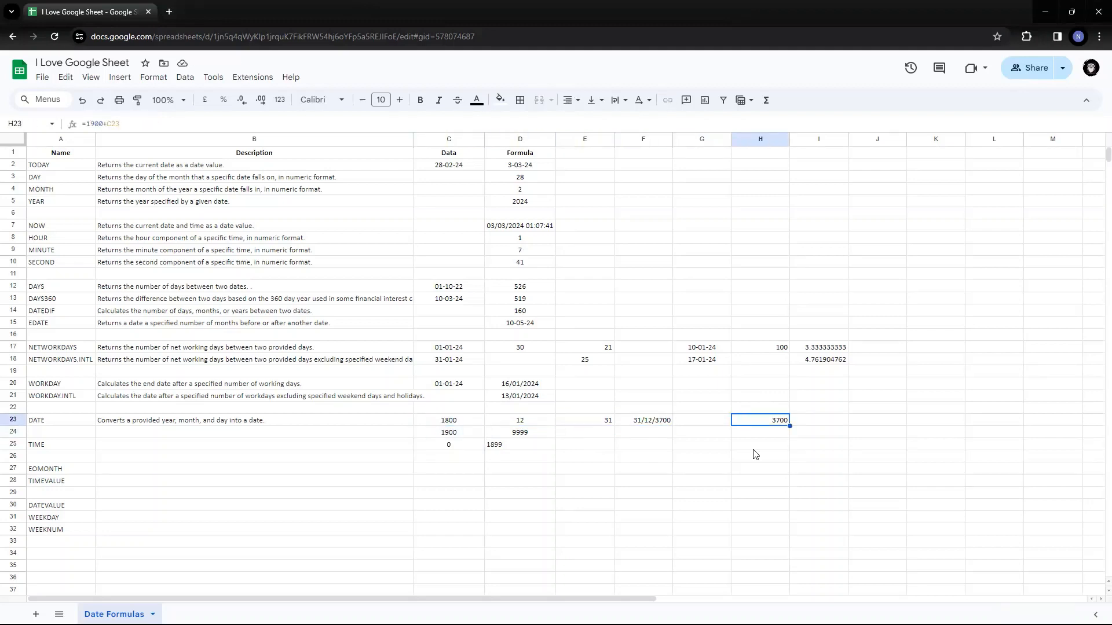
key(Left)
key(Left)
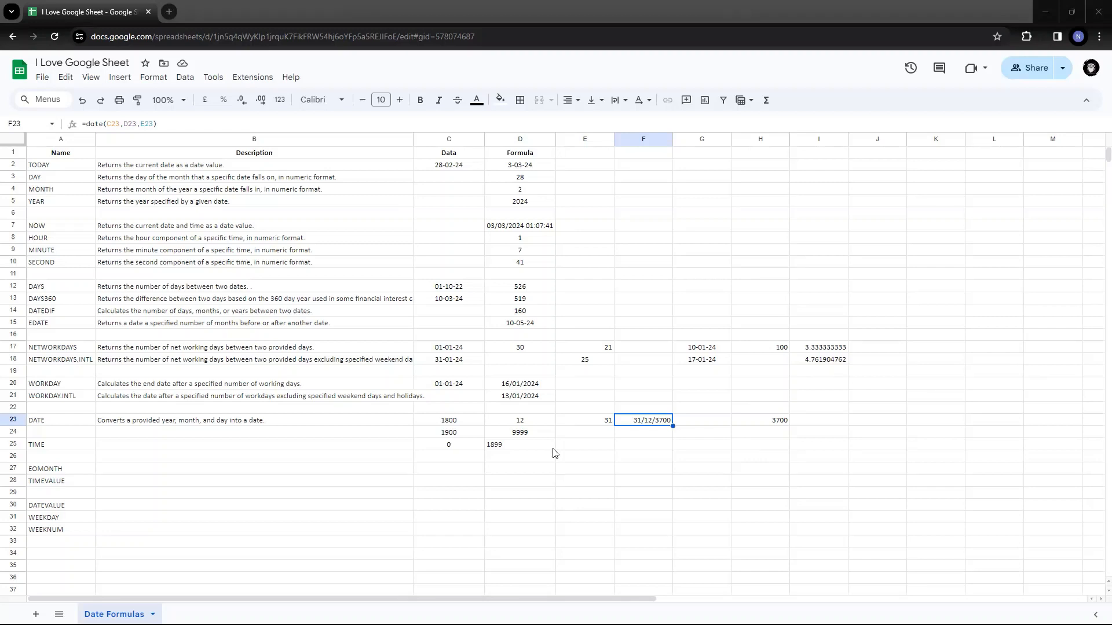
Step: Set the year in C23 to 10000, above the 9999 limit in D24, and check the DATE result in F23
click(469, 432)
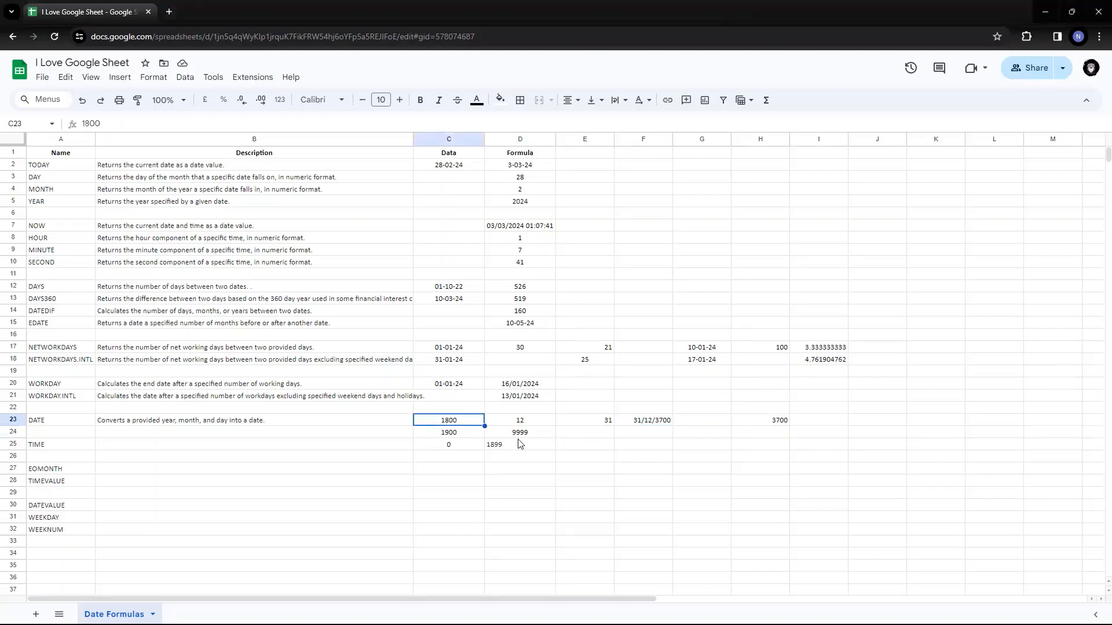
click(521, 434)
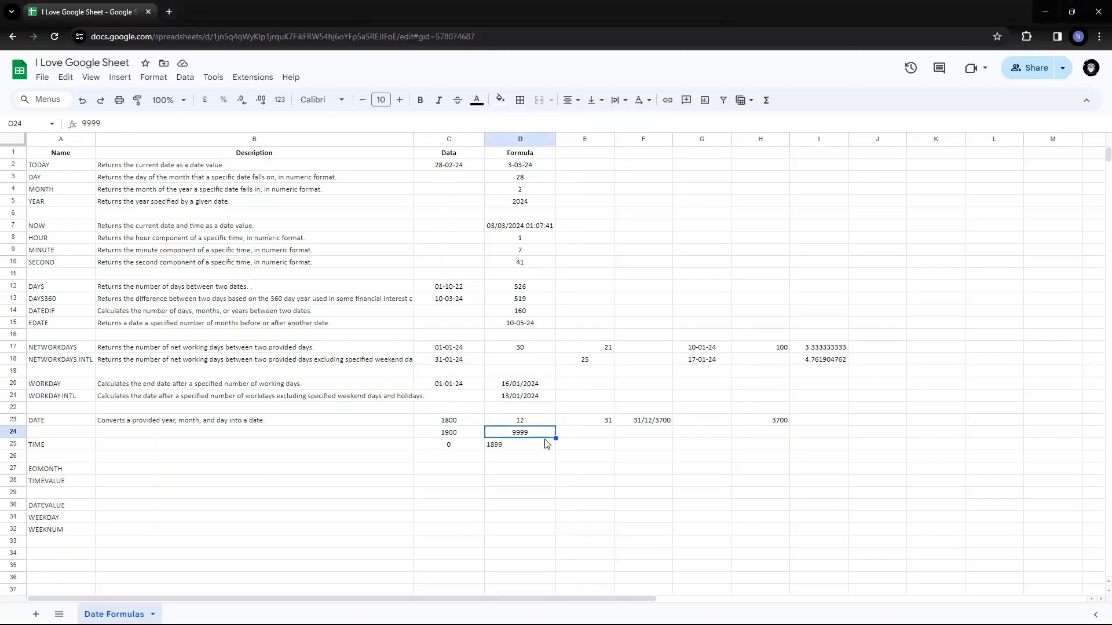
click(465, 421)
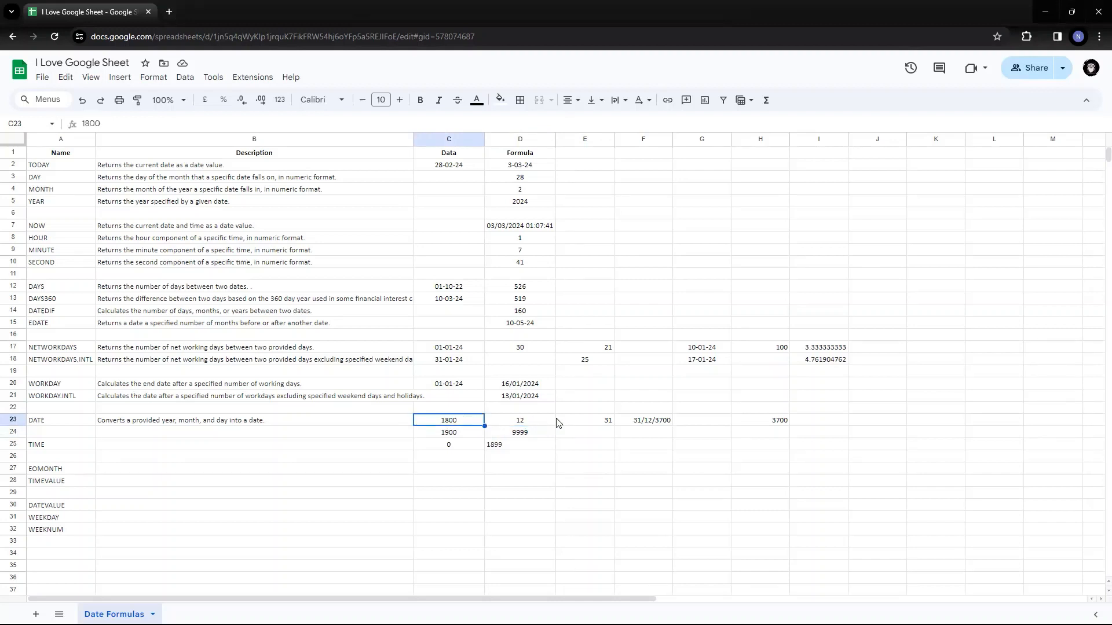
text(10)
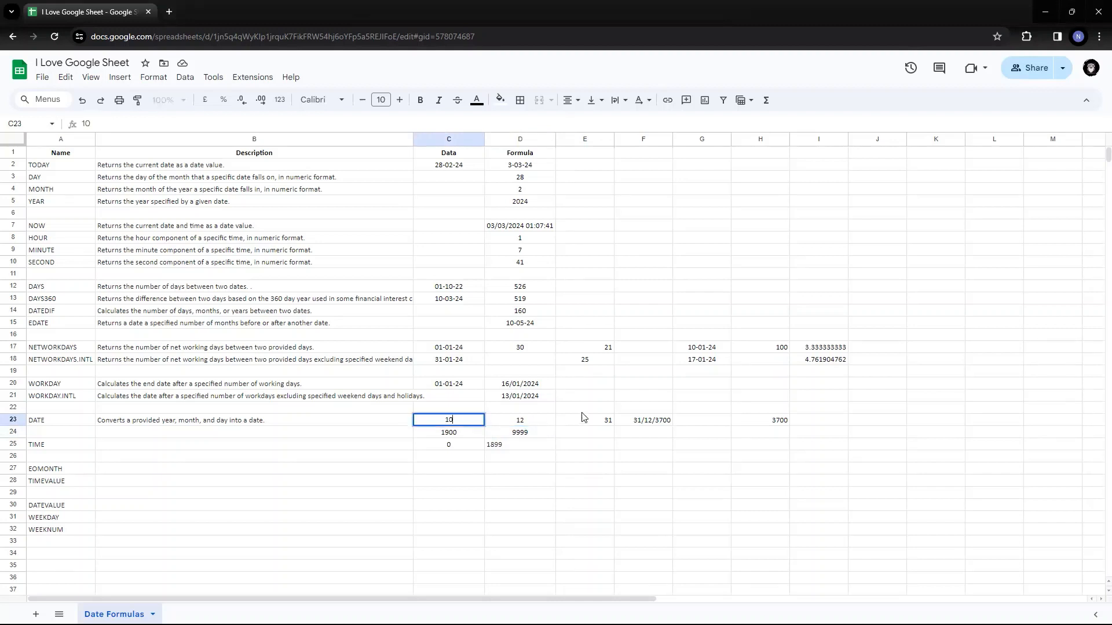
text(000)
key(Return)
key(Up)
key(Right)
key(Right)
key(Right)
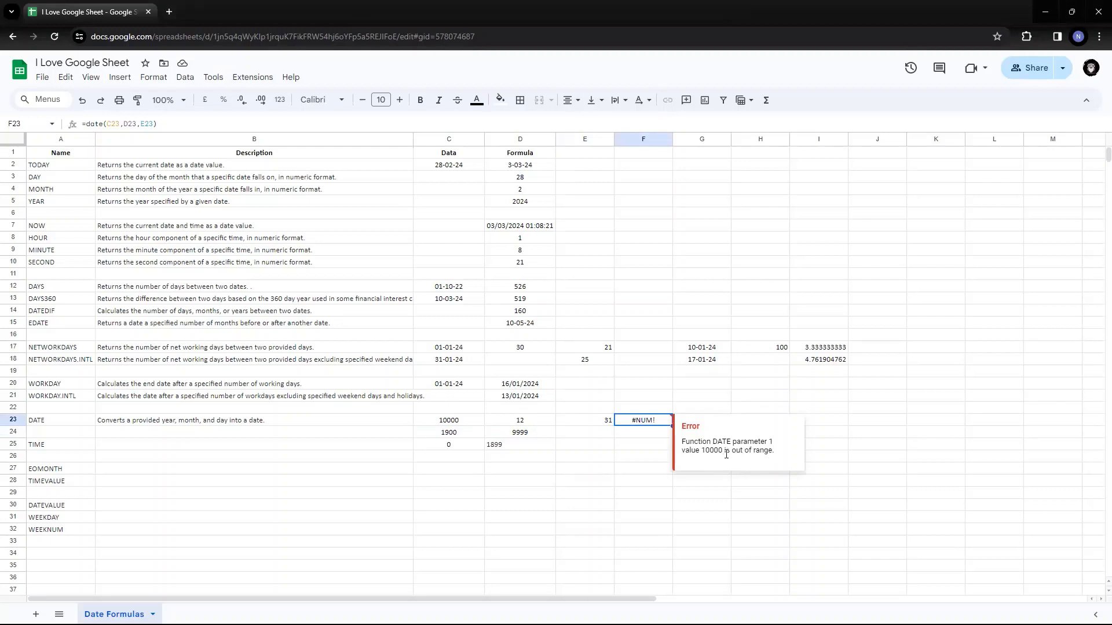
Step: Set the year in C23 to 9999, matching the limit in D24, and check the date in F23
click(531, 435)
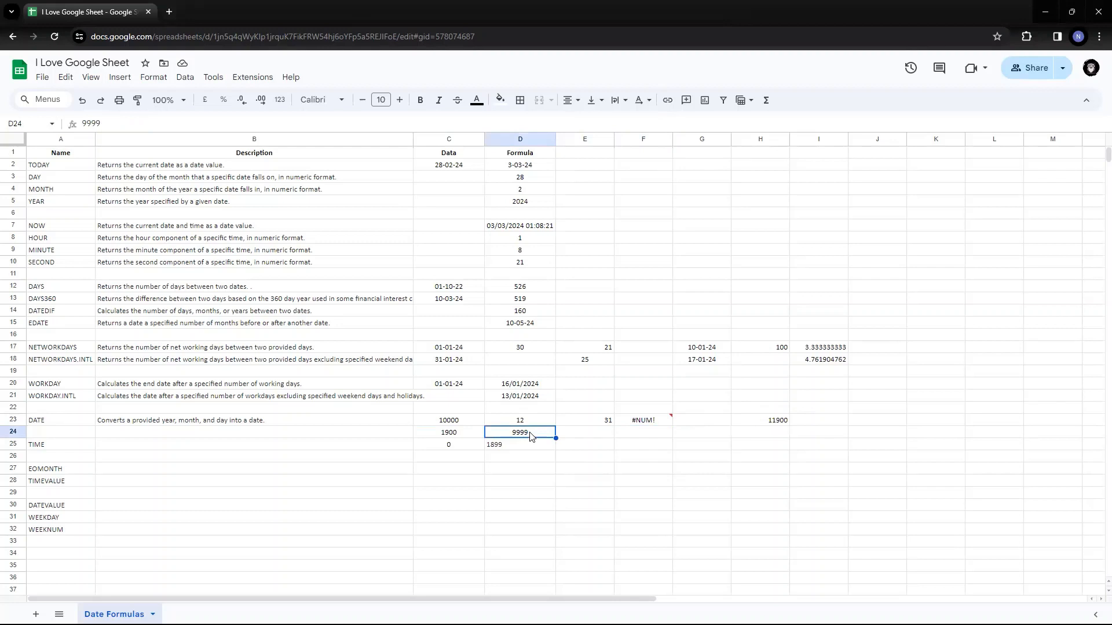
click(448, 421)
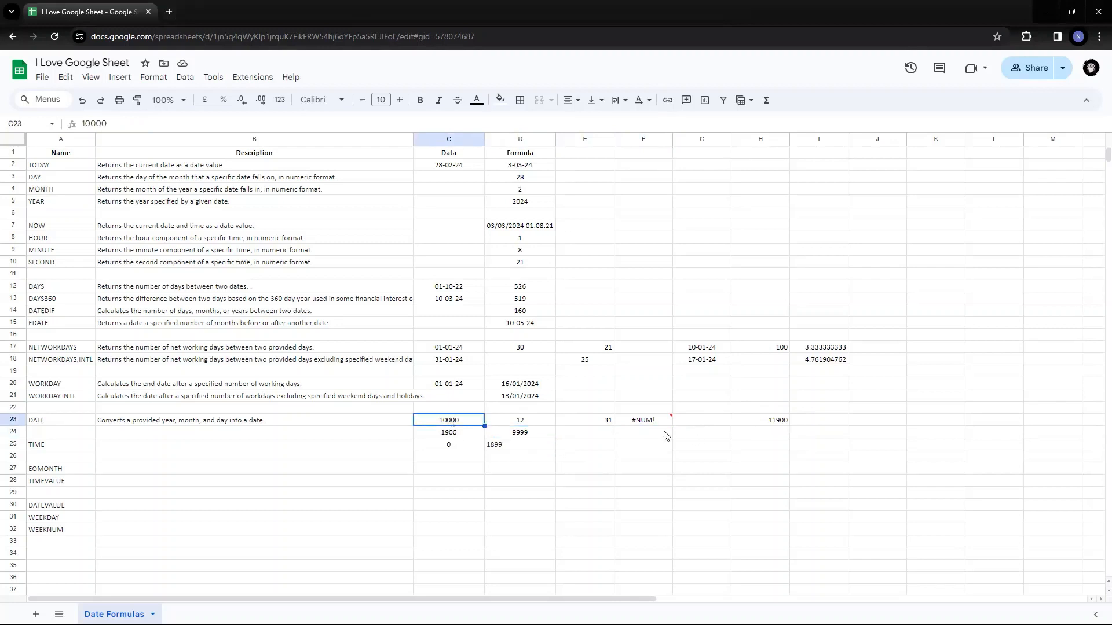
text(9999)
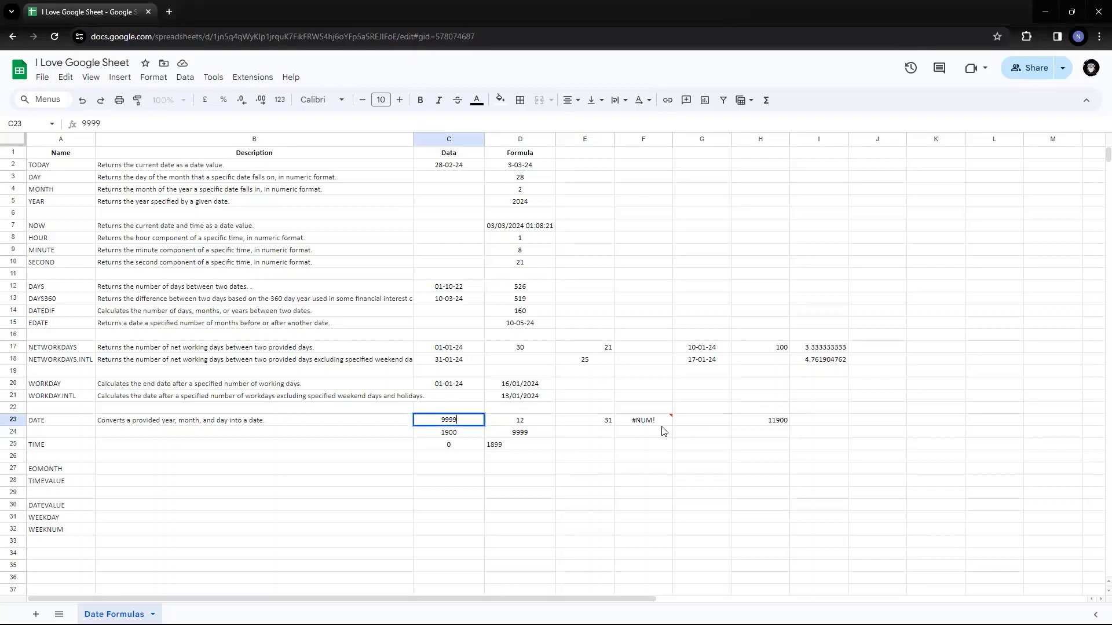
key(Return)
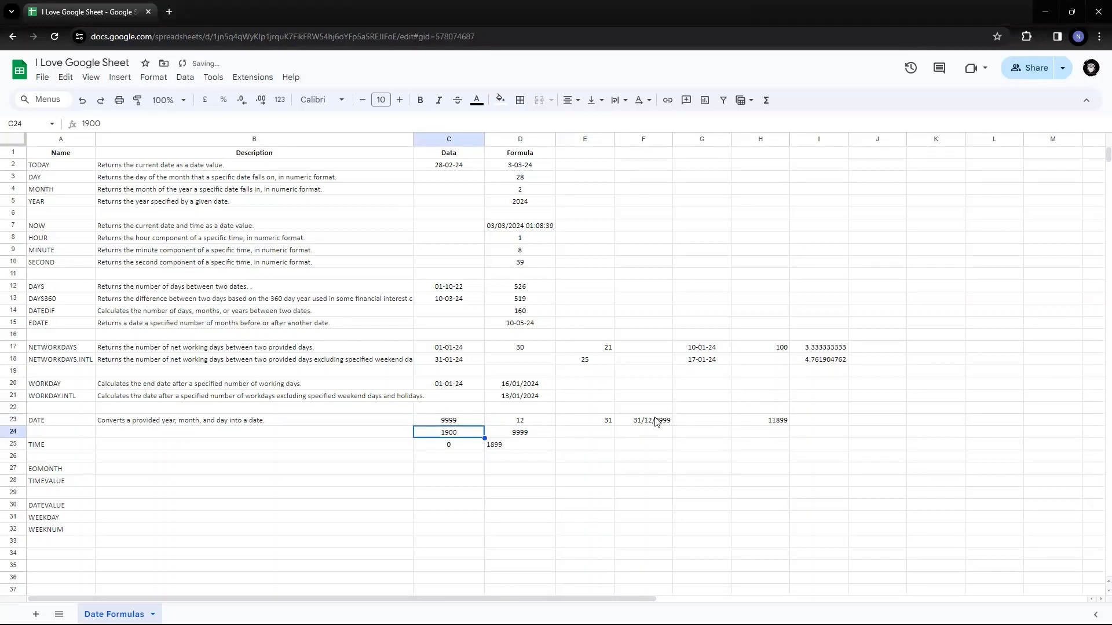
click(653, 424)
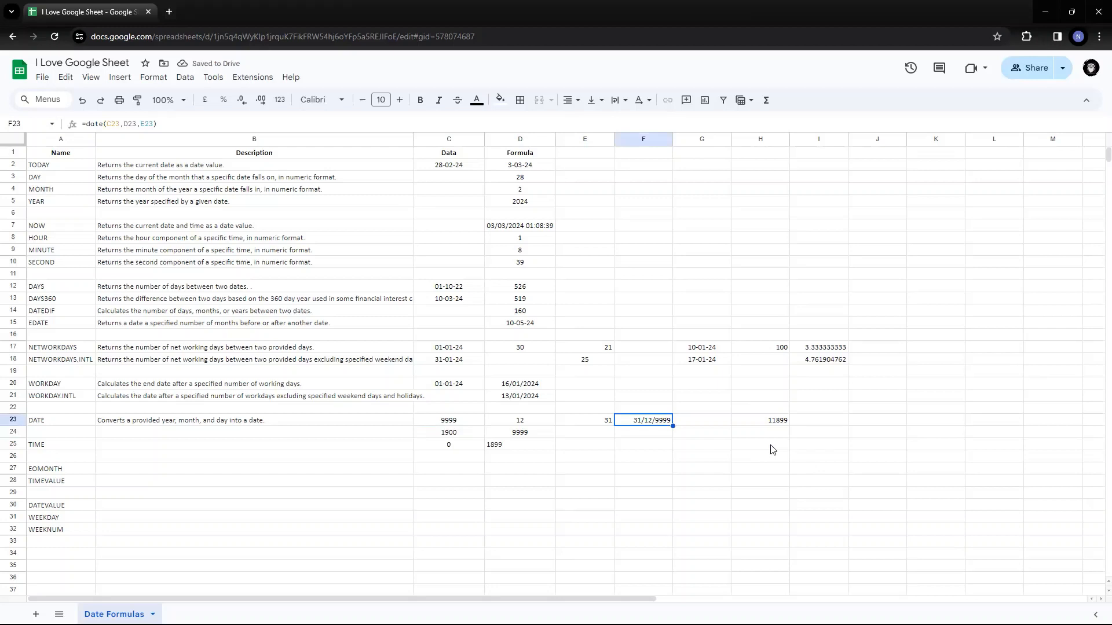
Step: Clear the year range limits in C24:D25 and return to the DATE name in A23
key(Left)
key(Left)
key(Left)
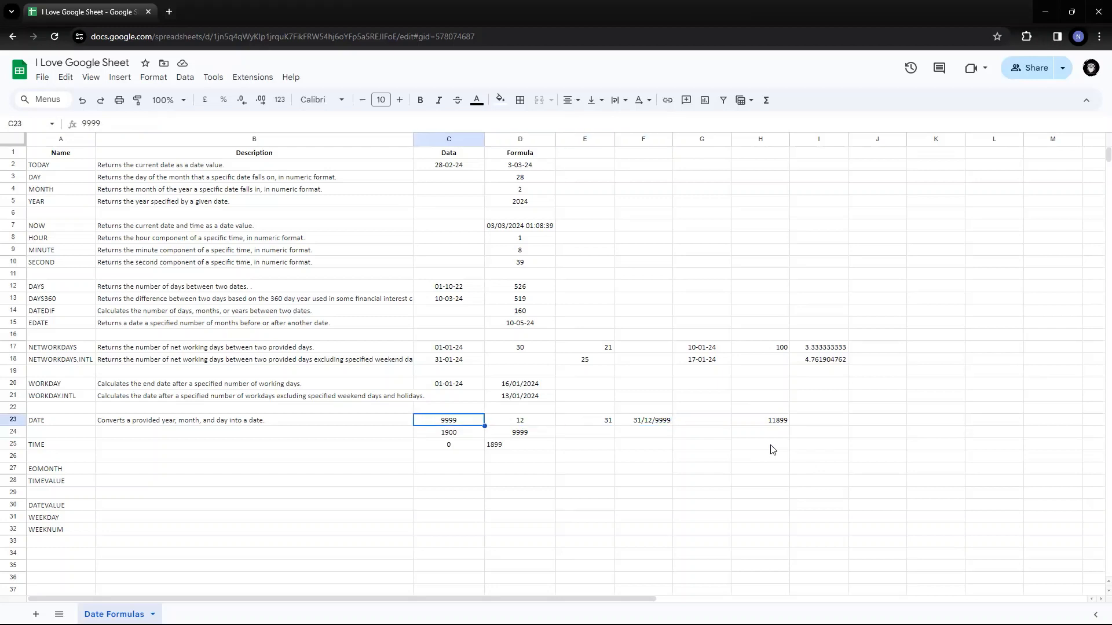
key(Down)
key(shift+Right)
key(shift+Down)
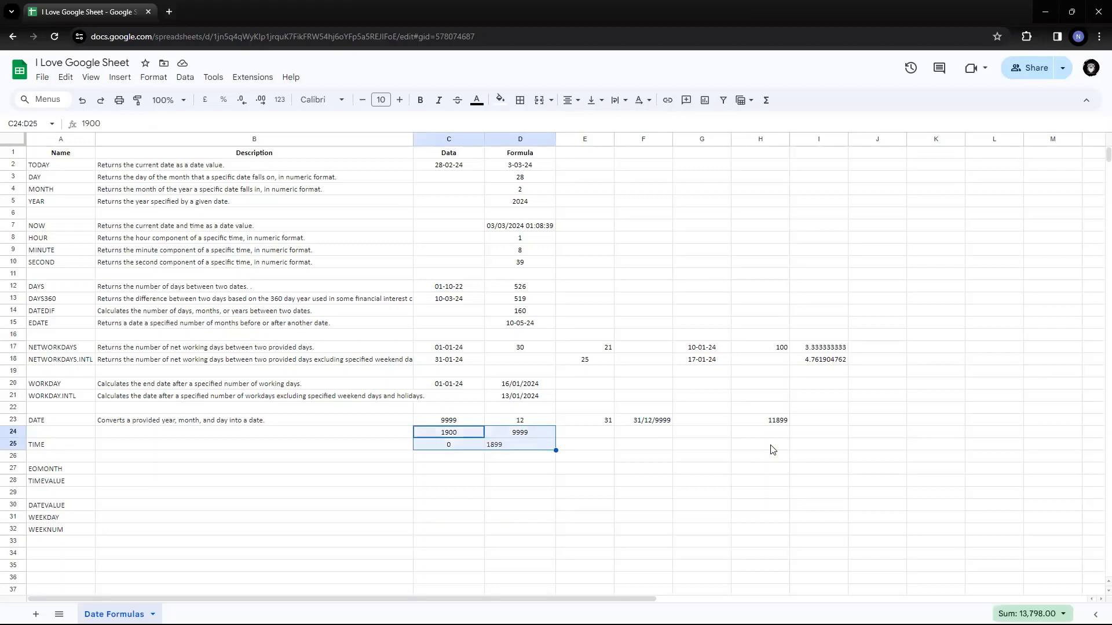
key(Delete)
key(Up)
key(Left)
key(Left)
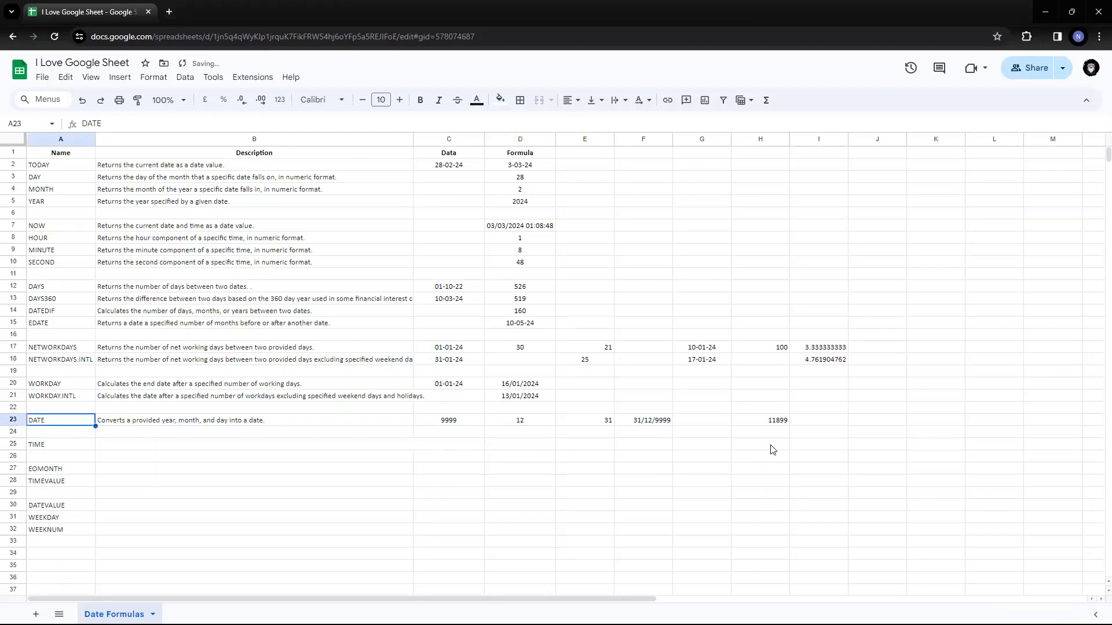